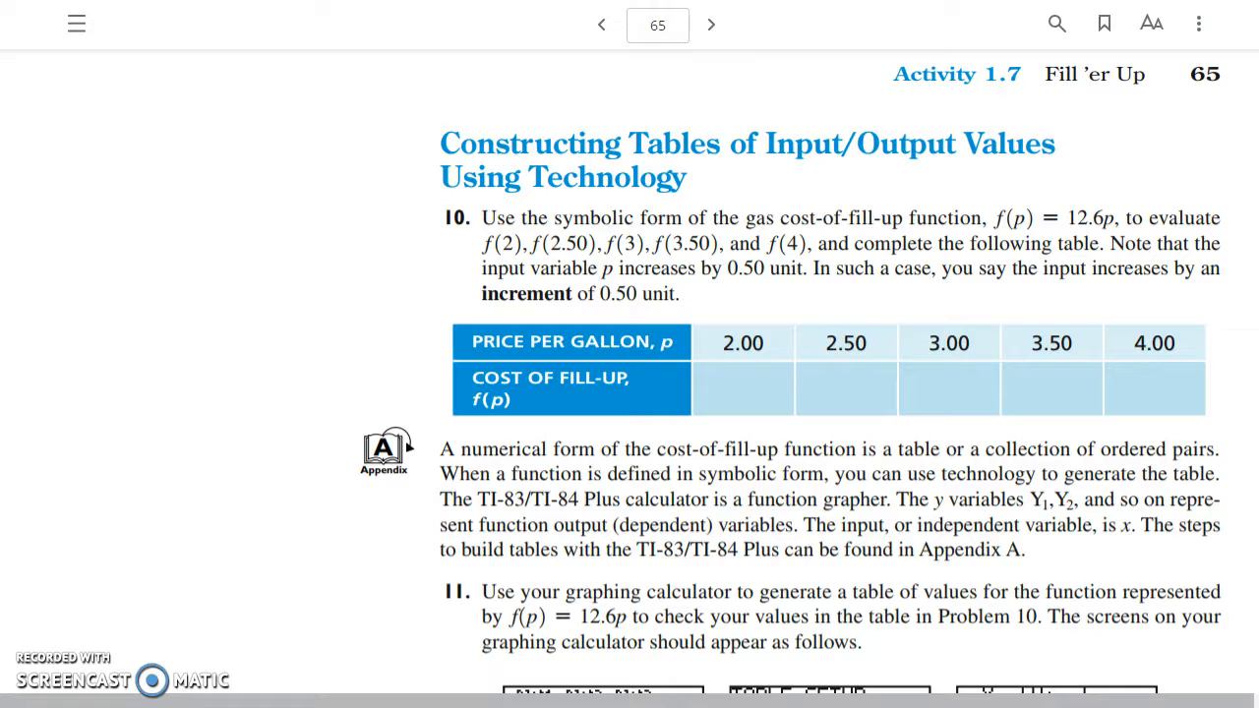
Step: Switch from the textbook's page 65 to the Desmos website and open its graphing calculator
scroll(791, 371, "down", 1)
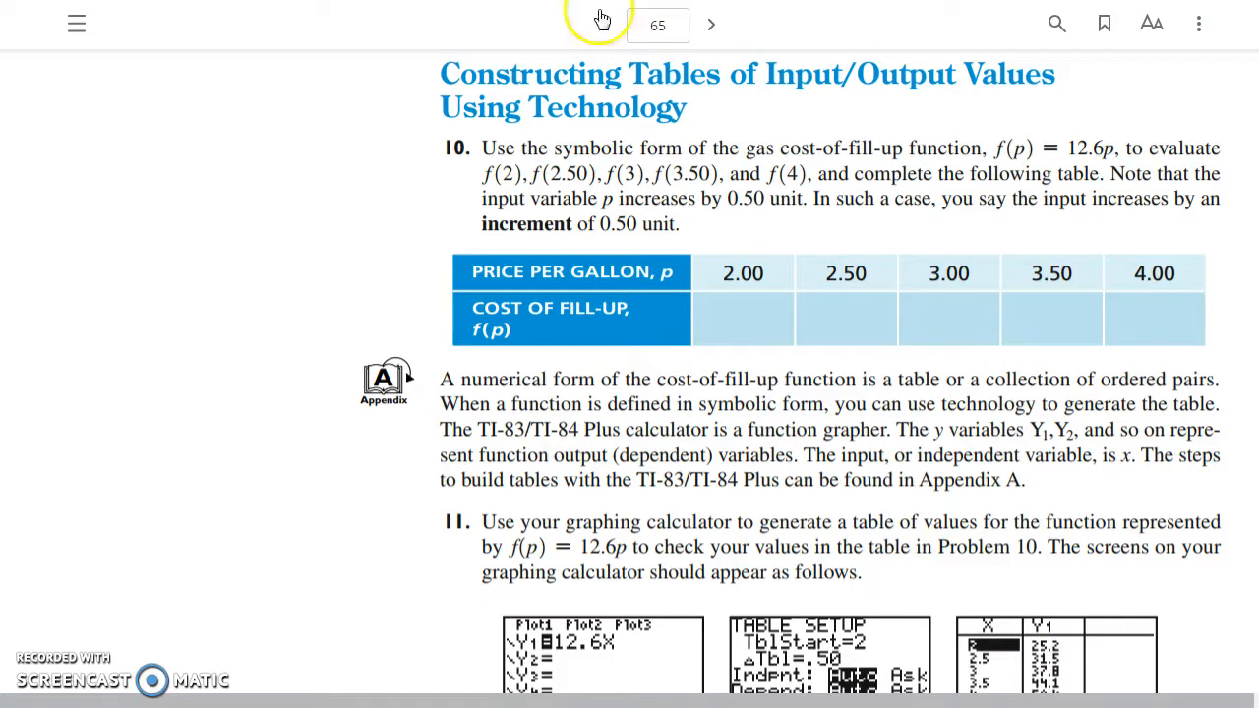
left_click(629, 1)
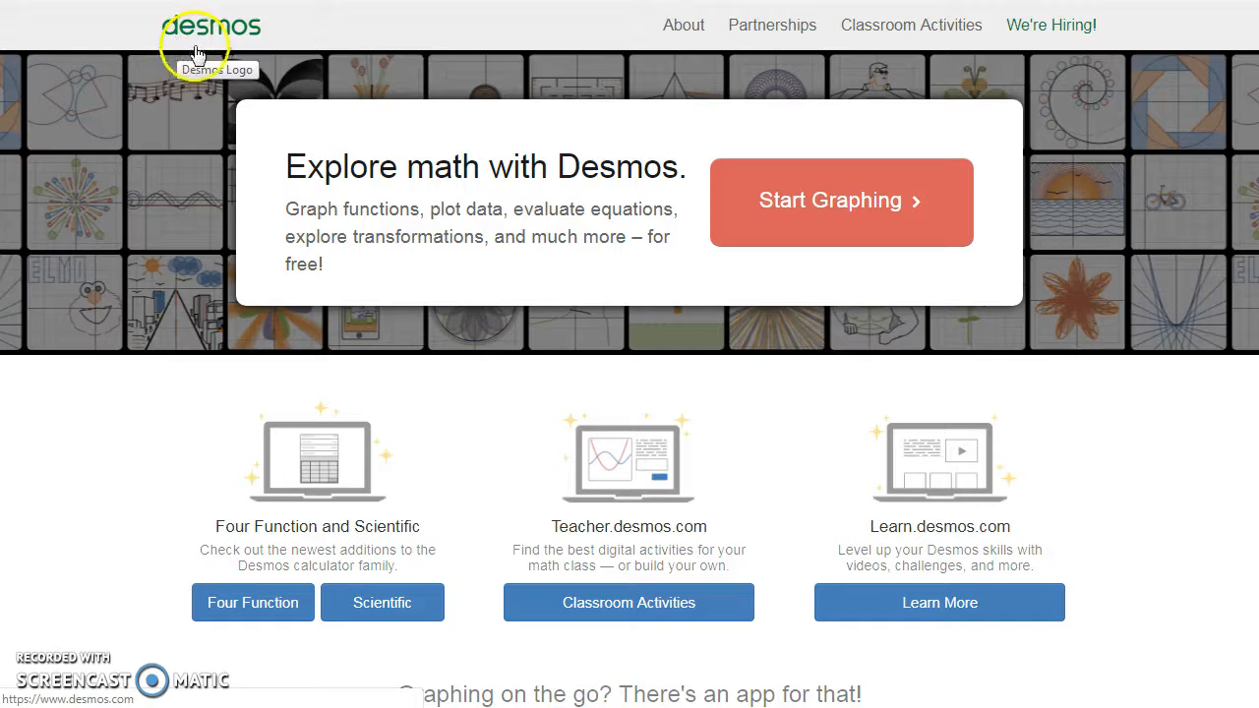
left_click(836, 209)
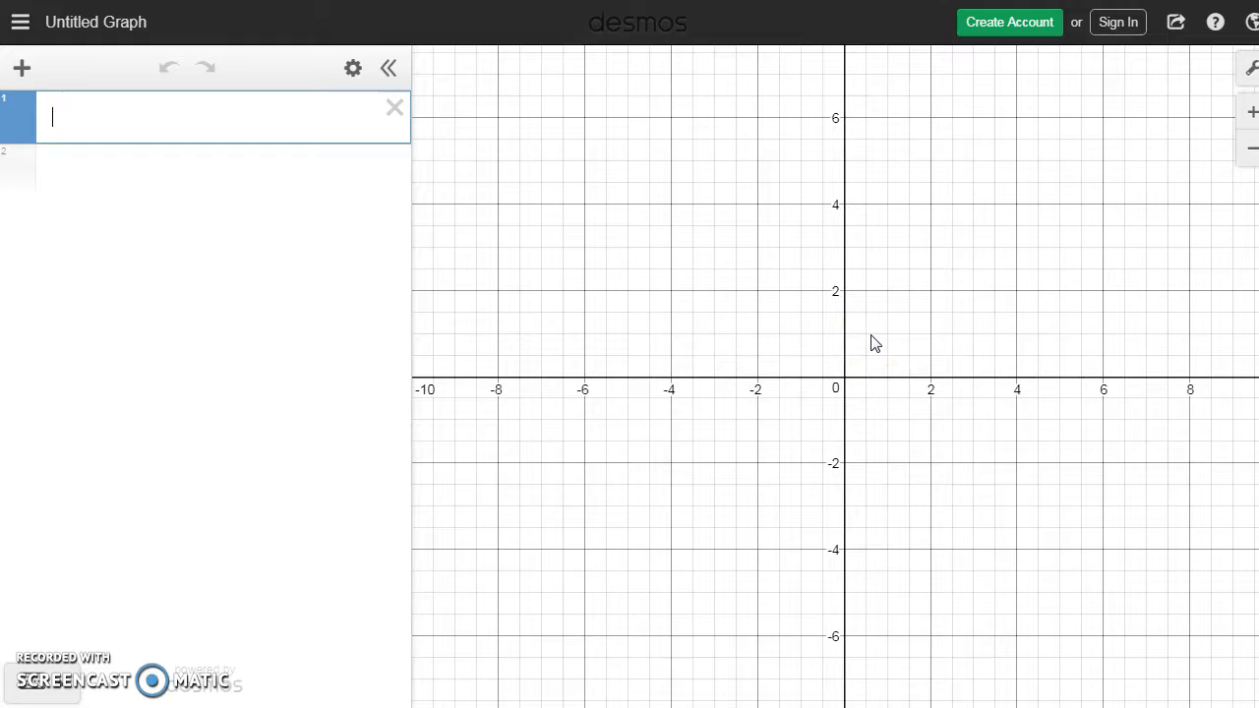
Step: Add an empty table to the expression list of the untitled graph
left_click(21, 70)
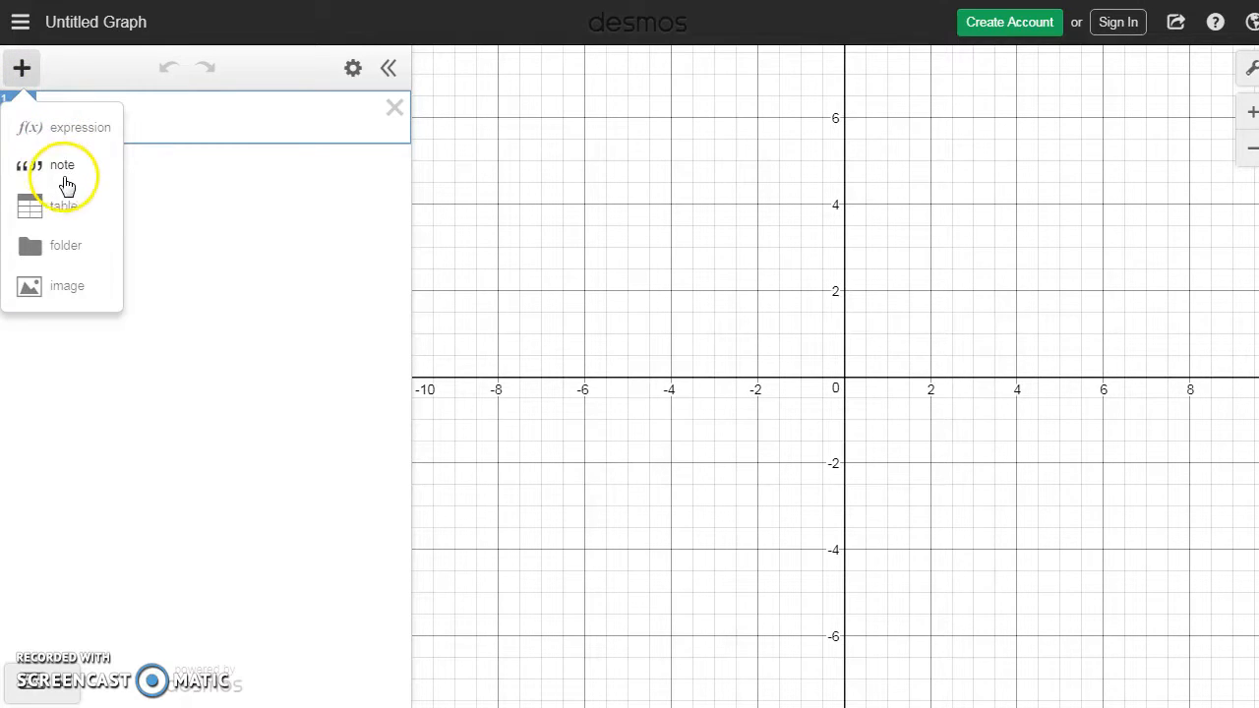
left_click(74, 209)
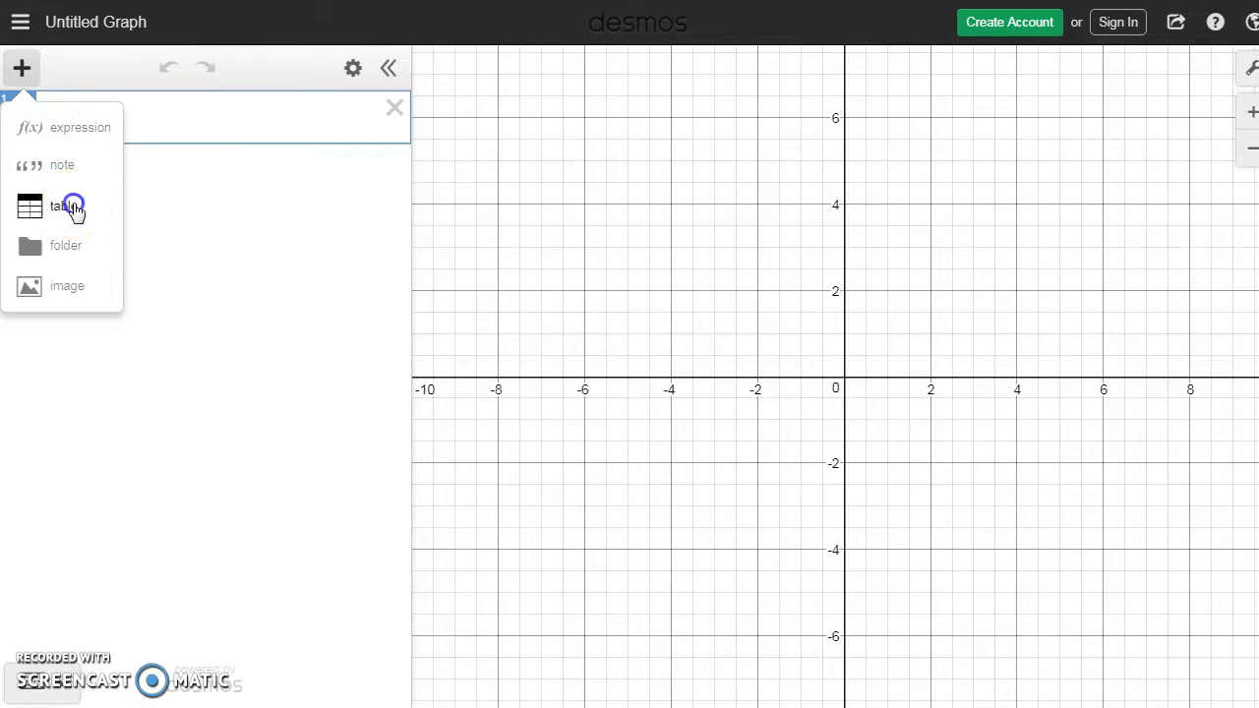
left_click(79, 191)
Step: Check the input variable in the textbook's problem 10 and rename the table's x₁ column to p₁
left_click(84, 124)
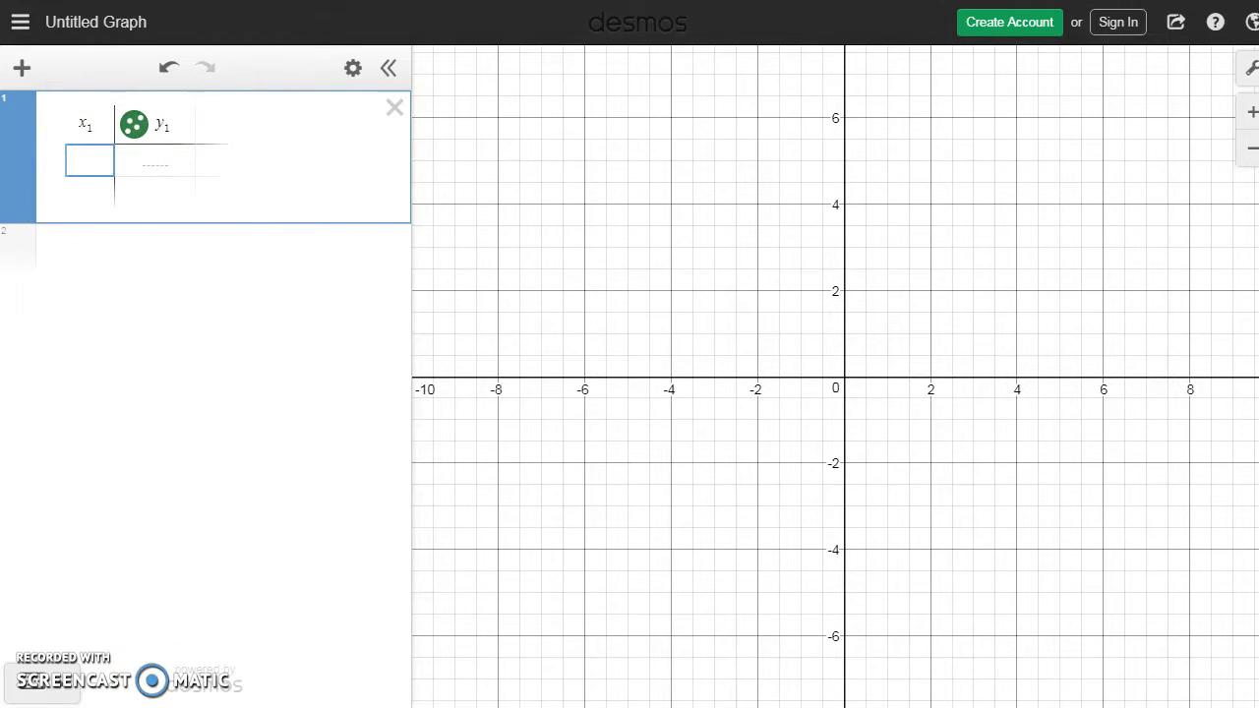
key("alt+Tab")
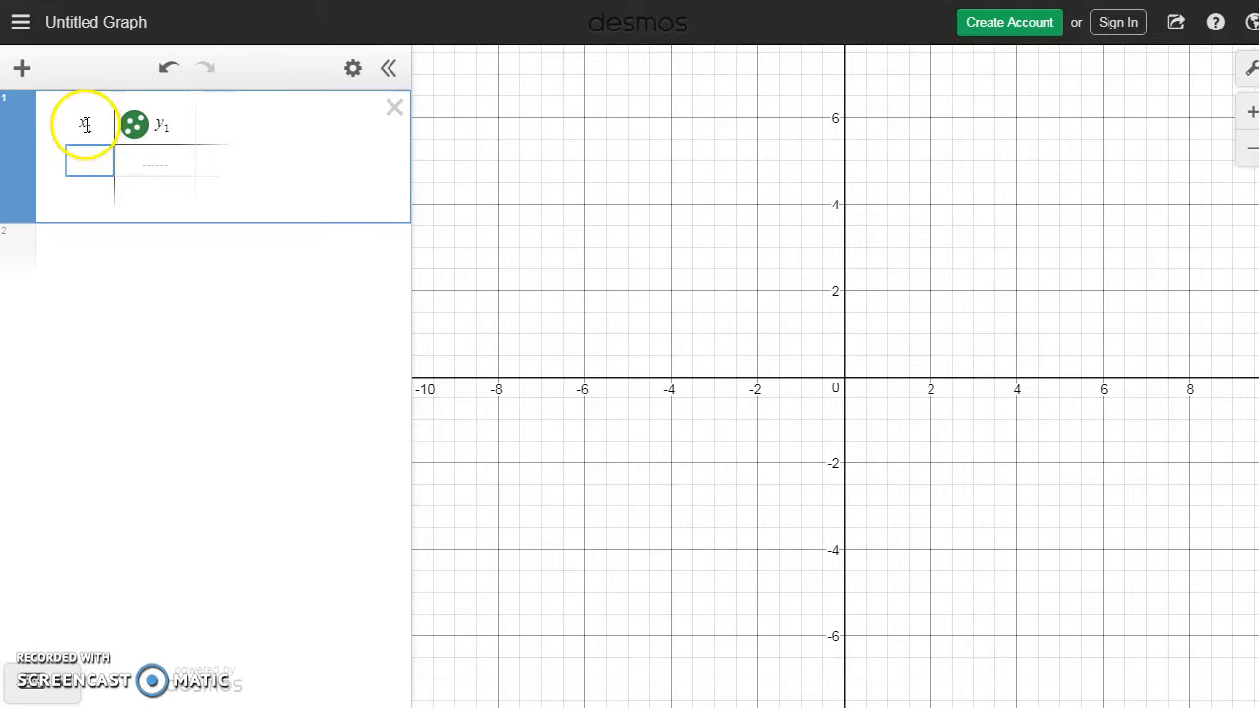
left_click(85, 125)
key("BackSpace")
type("p₁")
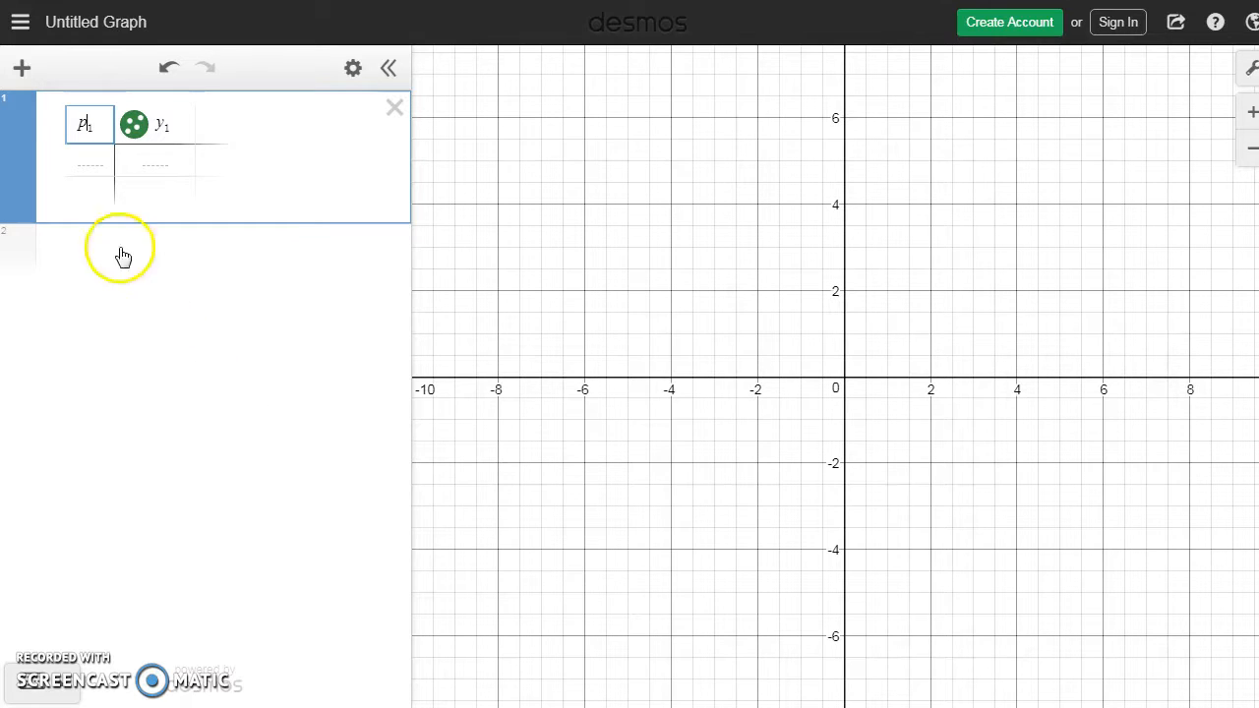
Step: Fill the p₁ column with the prices 2, 2.5, 3, 3.5 and 4
left_click(94, 168)
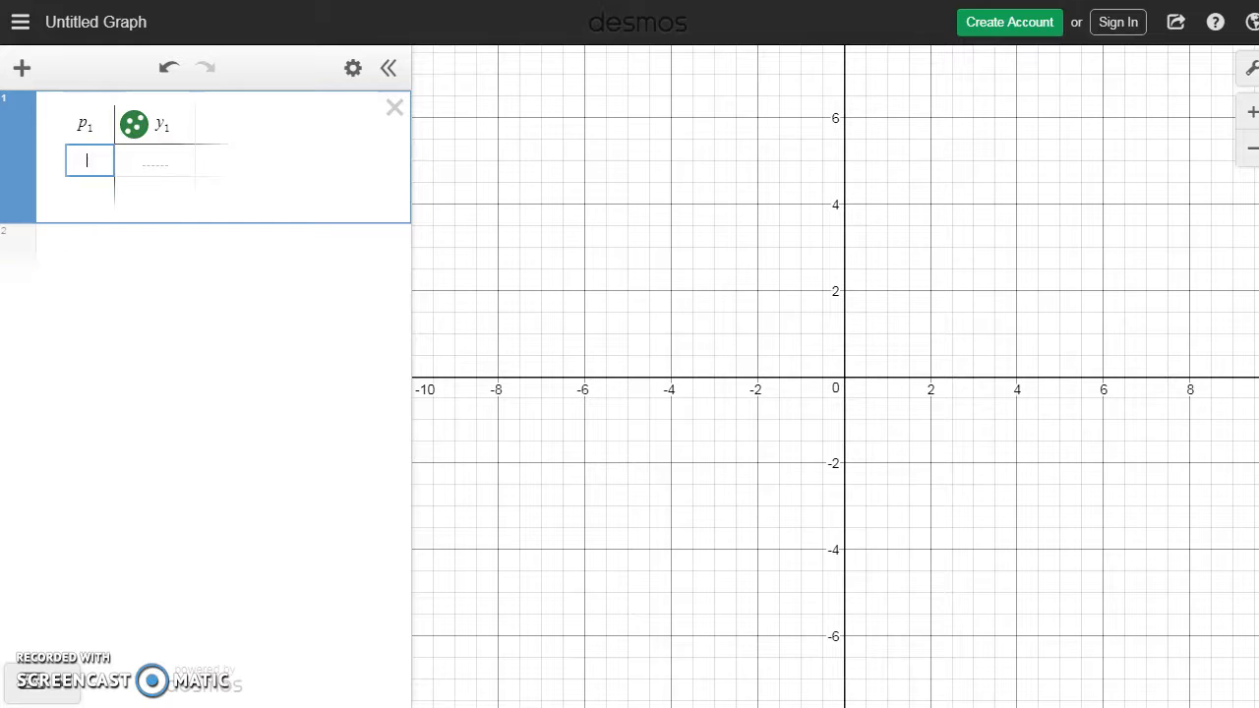
type("2")
left_click(96, 190)
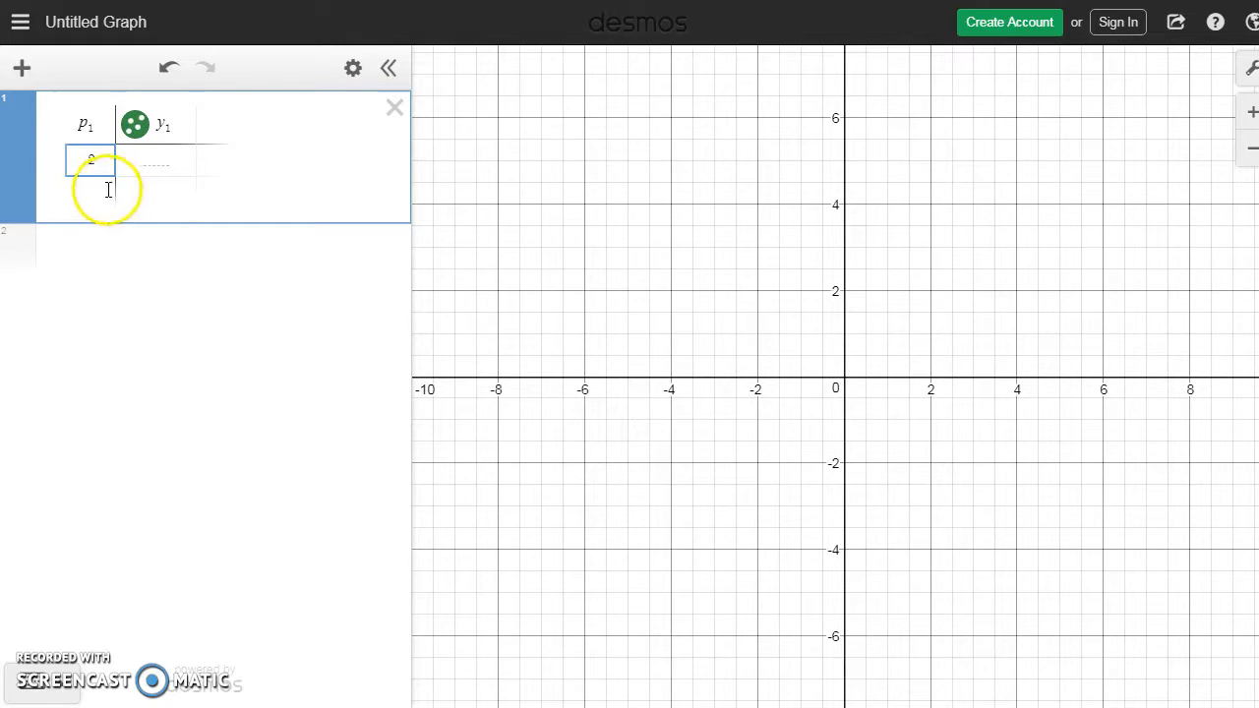
type("2.5")
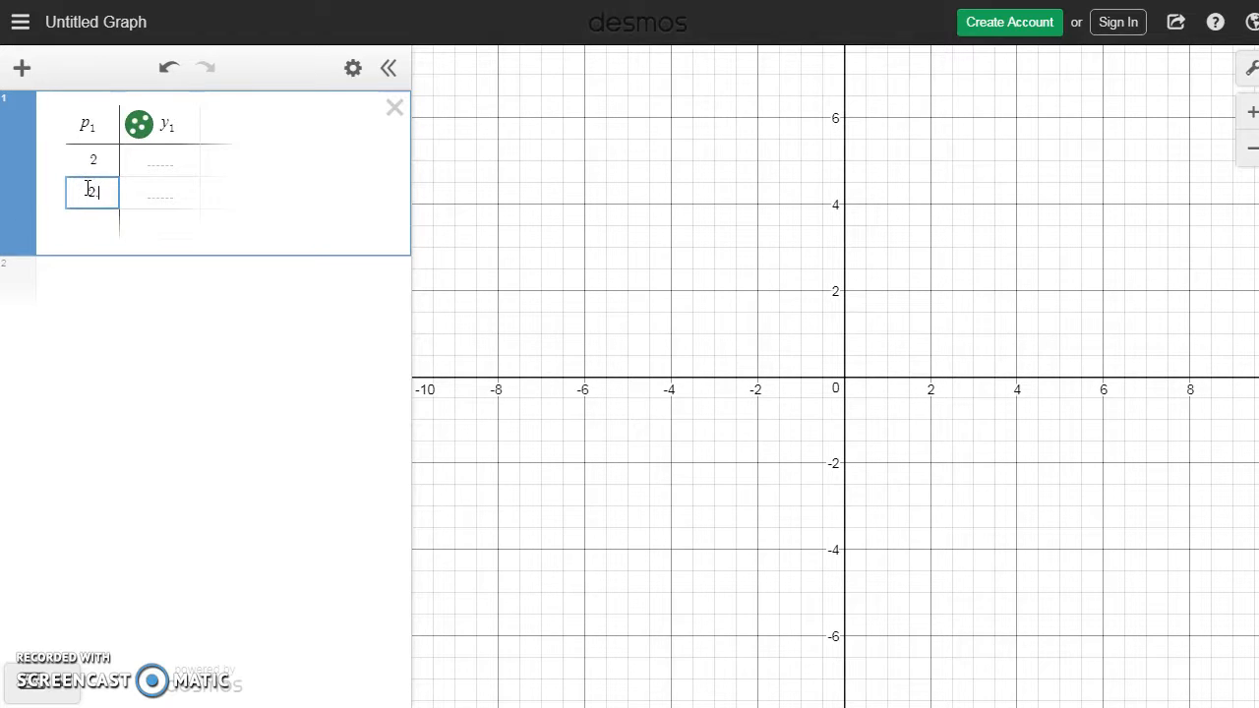
left_click(108, 221)
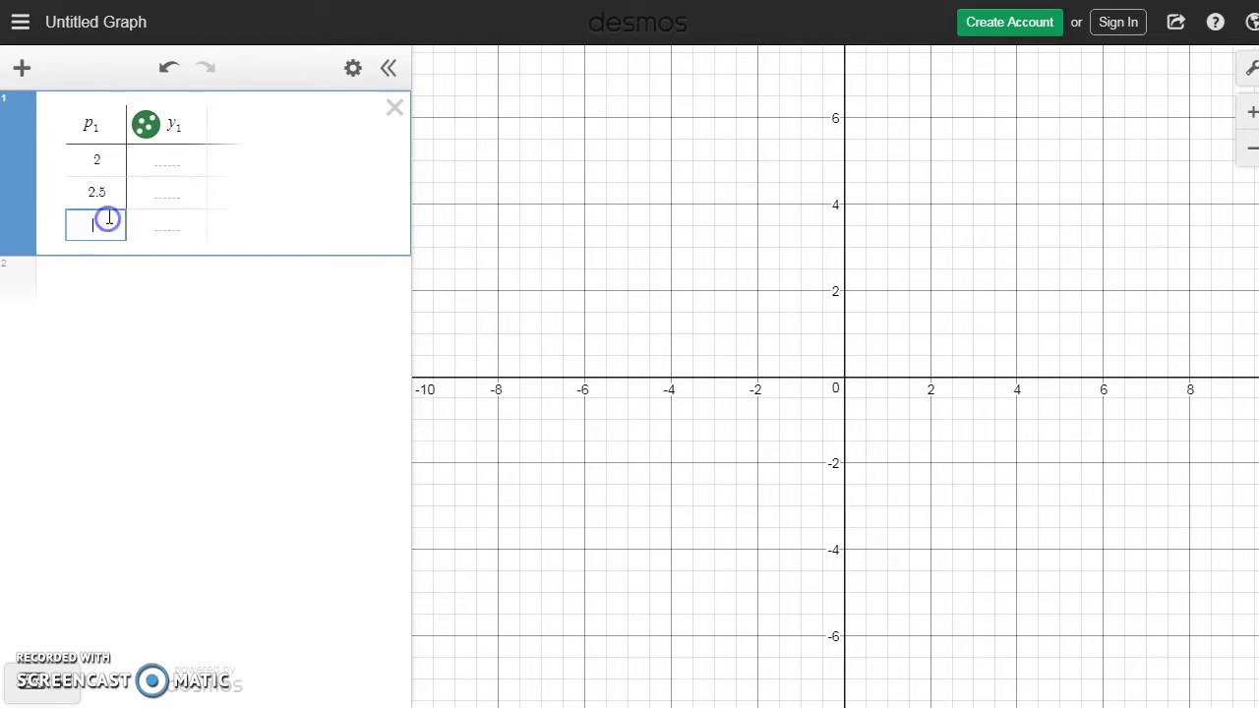
type("3")
left_click(106, 252)
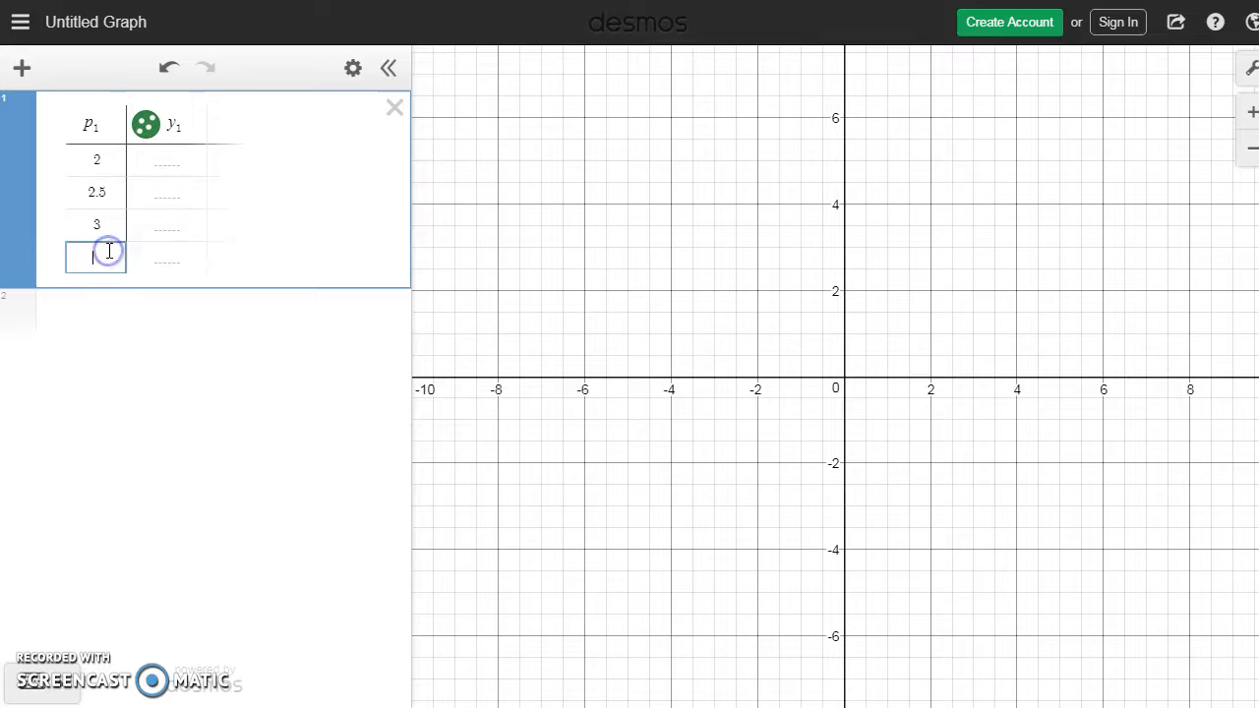
type("3.5")
left_click(104, 289)
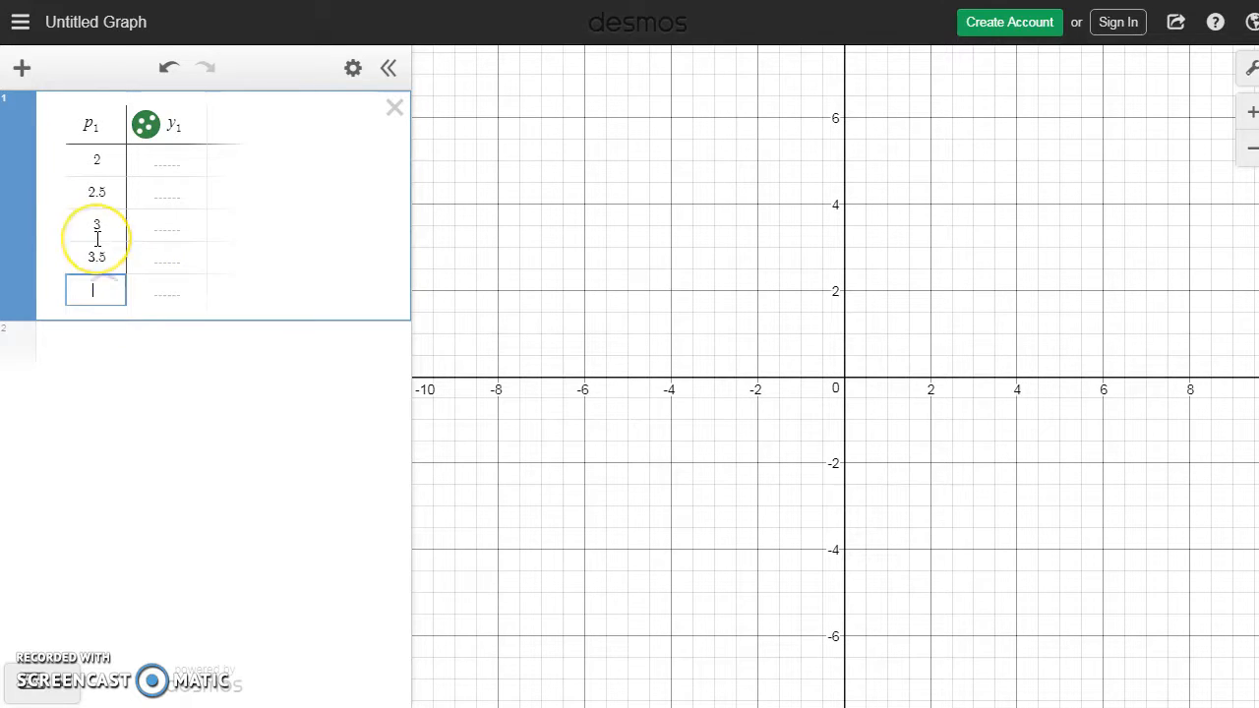
type("4")
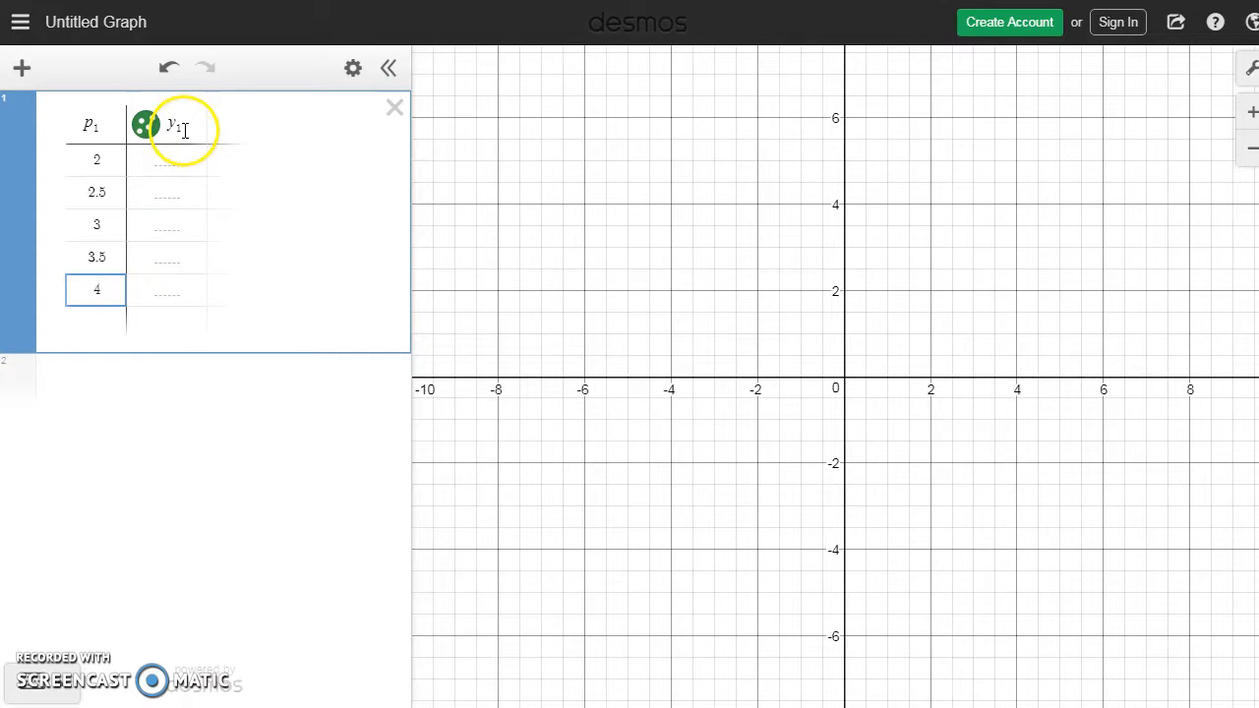
Step: Replace the y₁ column heading with the formula 12.6·p₁ to calculate the fill-up costs
left_click_drag(181, 125, 168, 127)
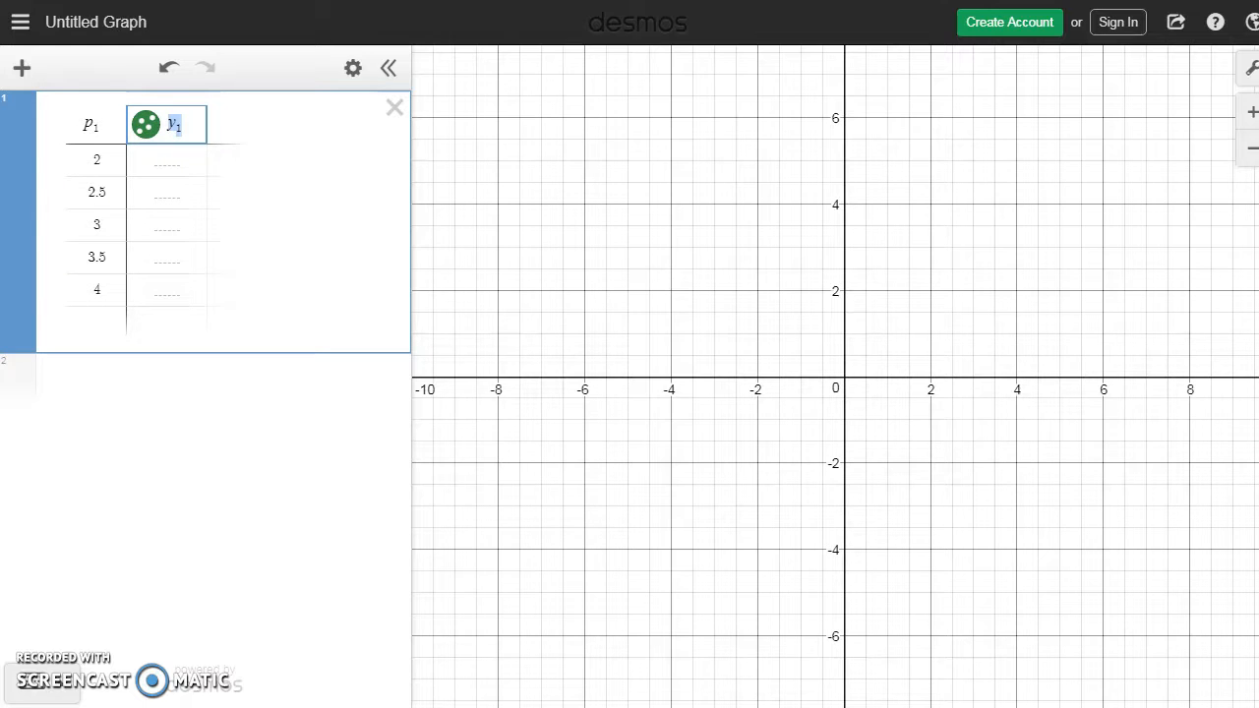
key("BackSpace")
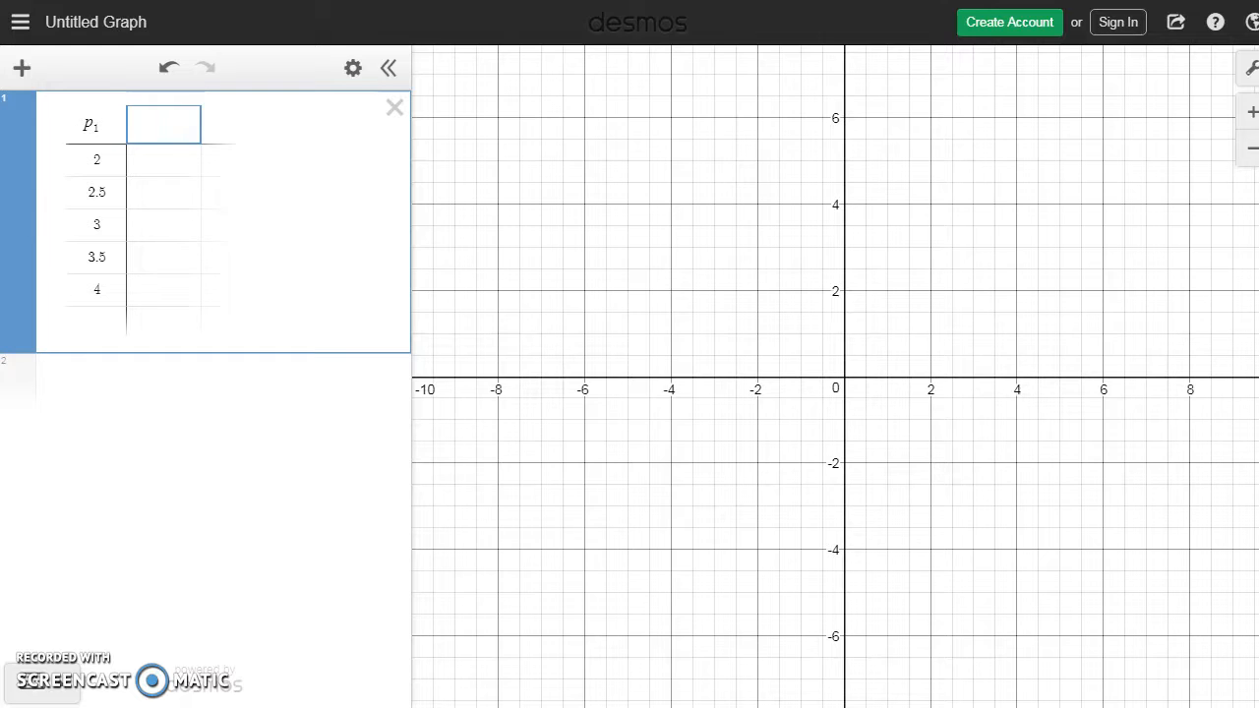
type("12.6")
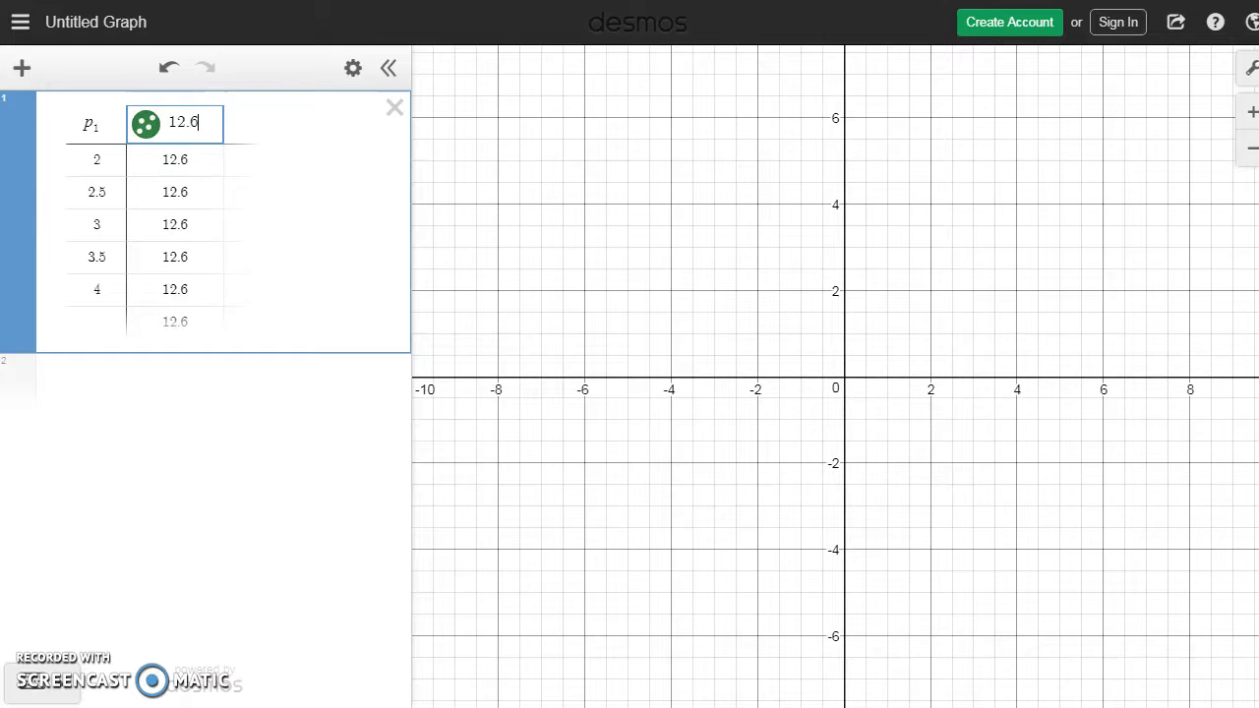
type("*p1")
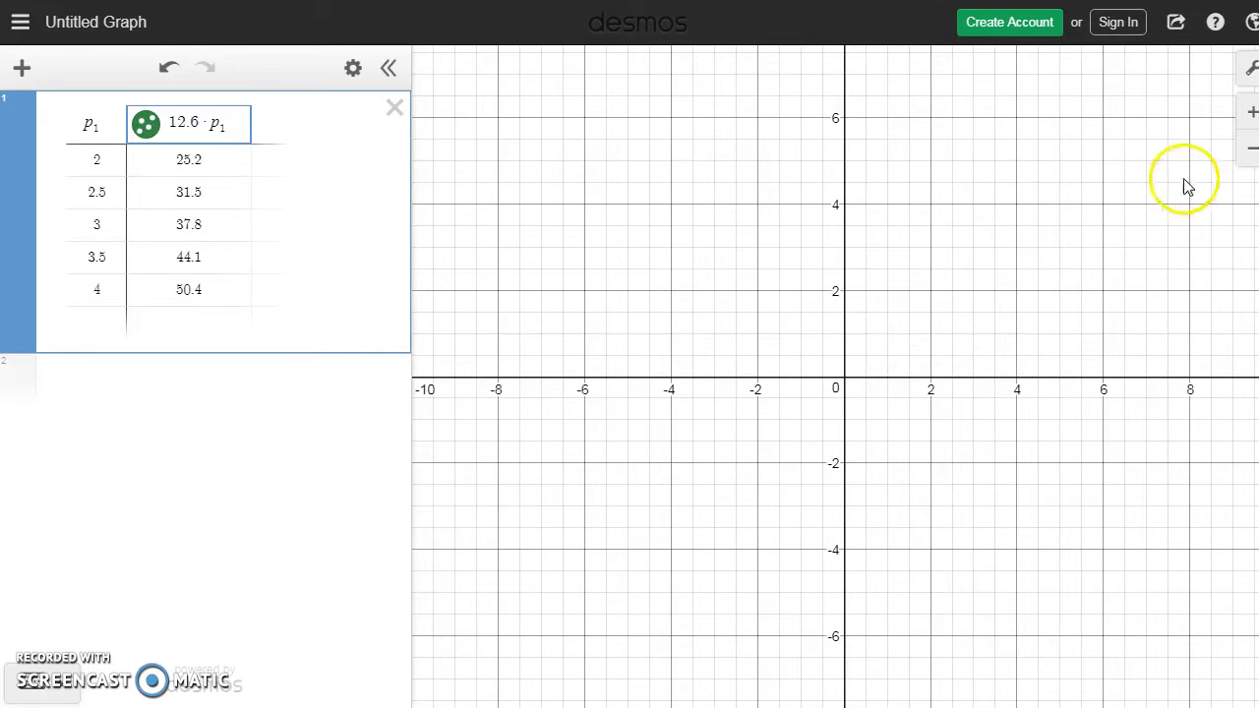
Step: Zoom out and shift the graph to fit the plotted table points in view
left_click_drag(1258, 163, 1247, 162)
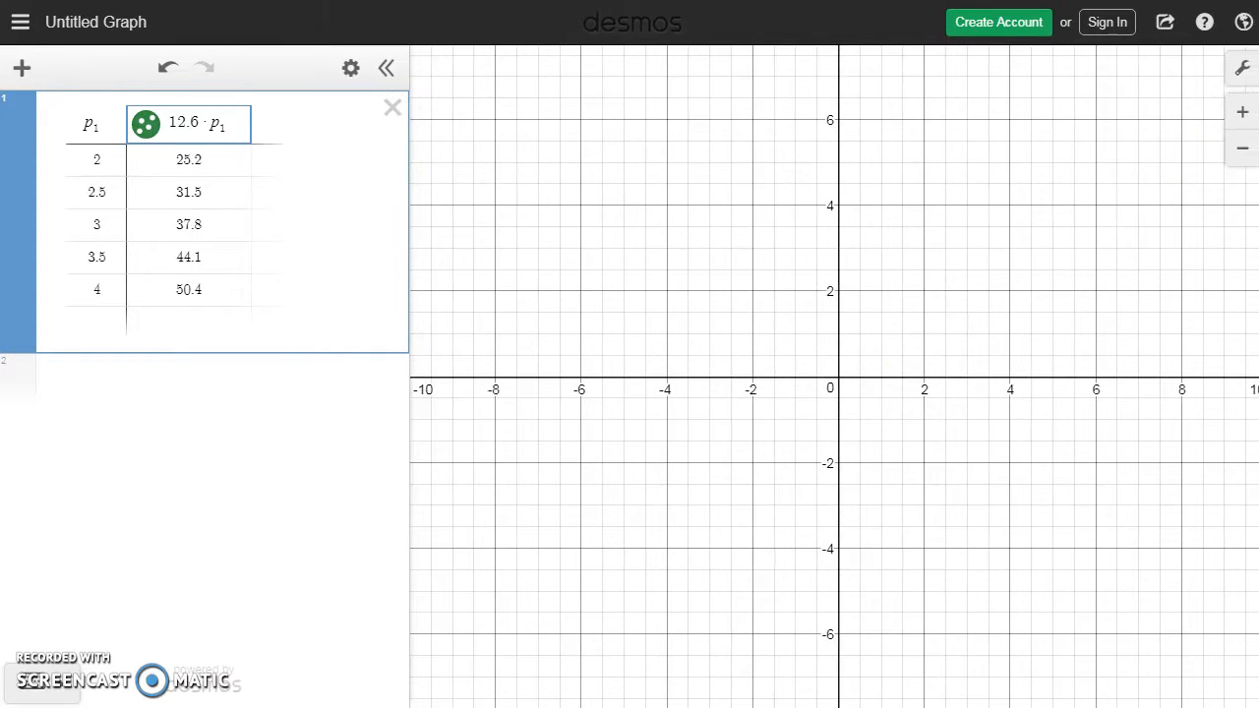
left_click(1242, 151)
left_click(1242, 151)
left_click(1243, 158)
left_click(1243, 157)
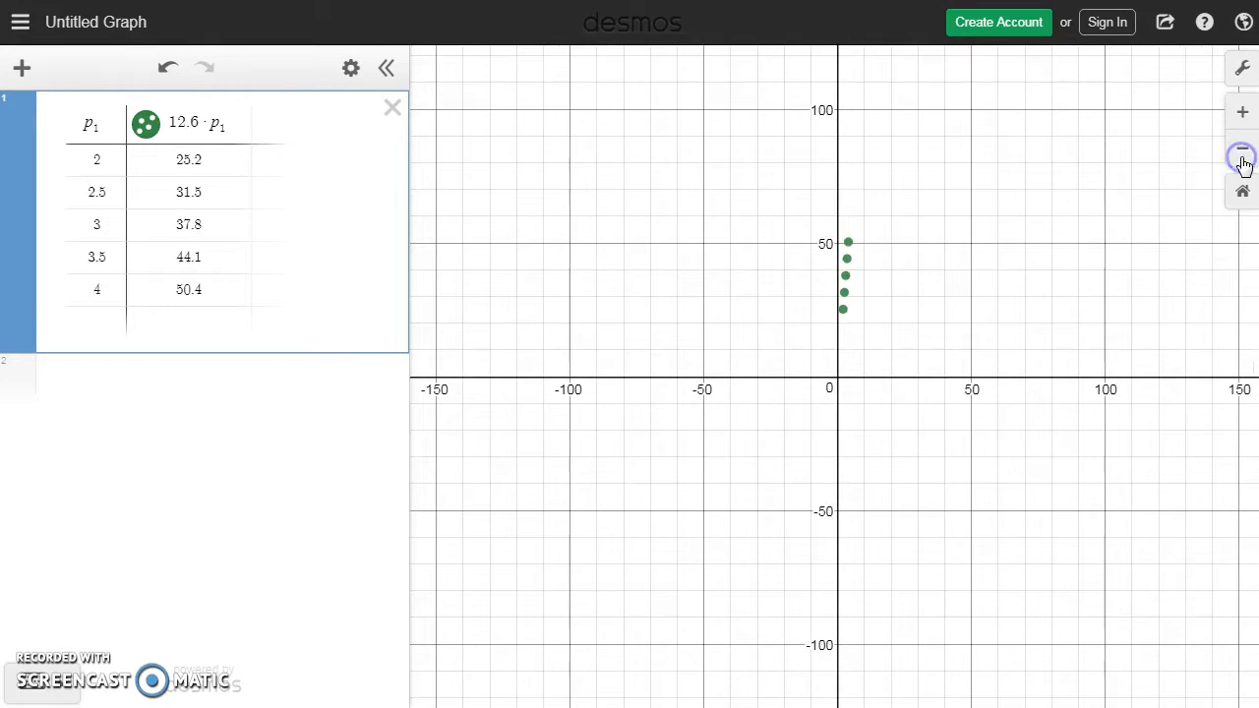
left_click(1242, 111)
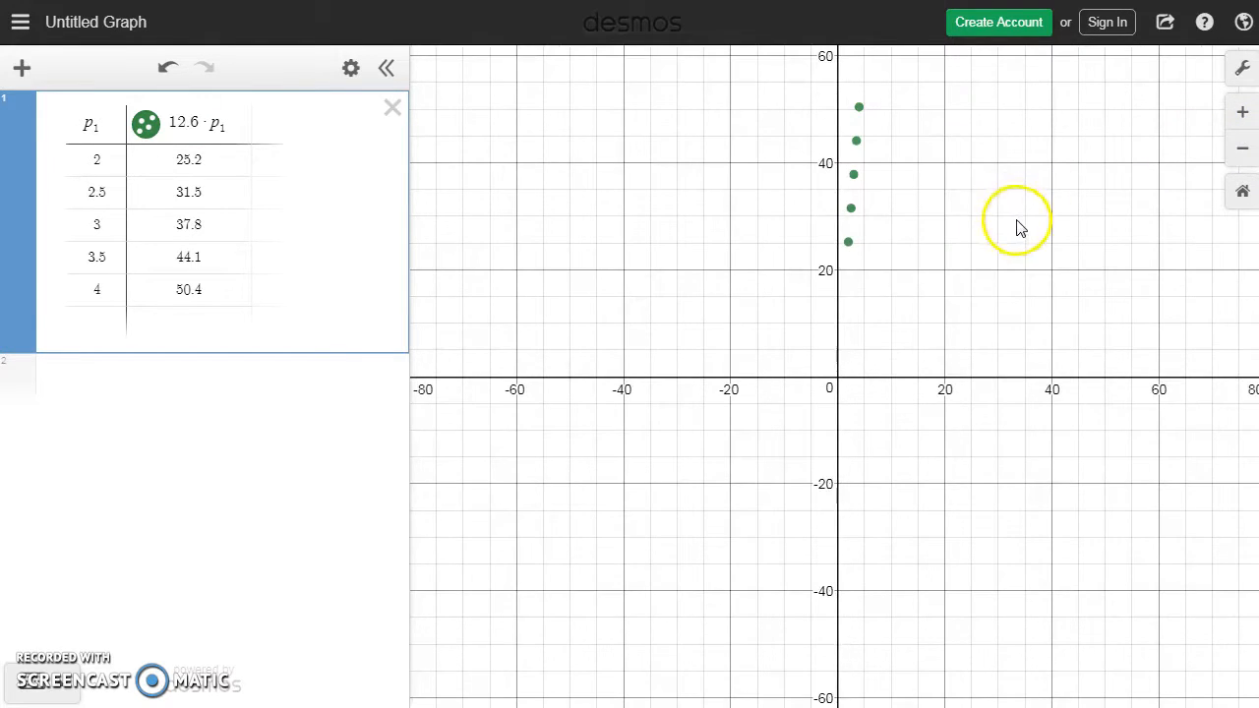
left_click(1017, 250)
left_click_drag(1017, 247, 1016, 251)
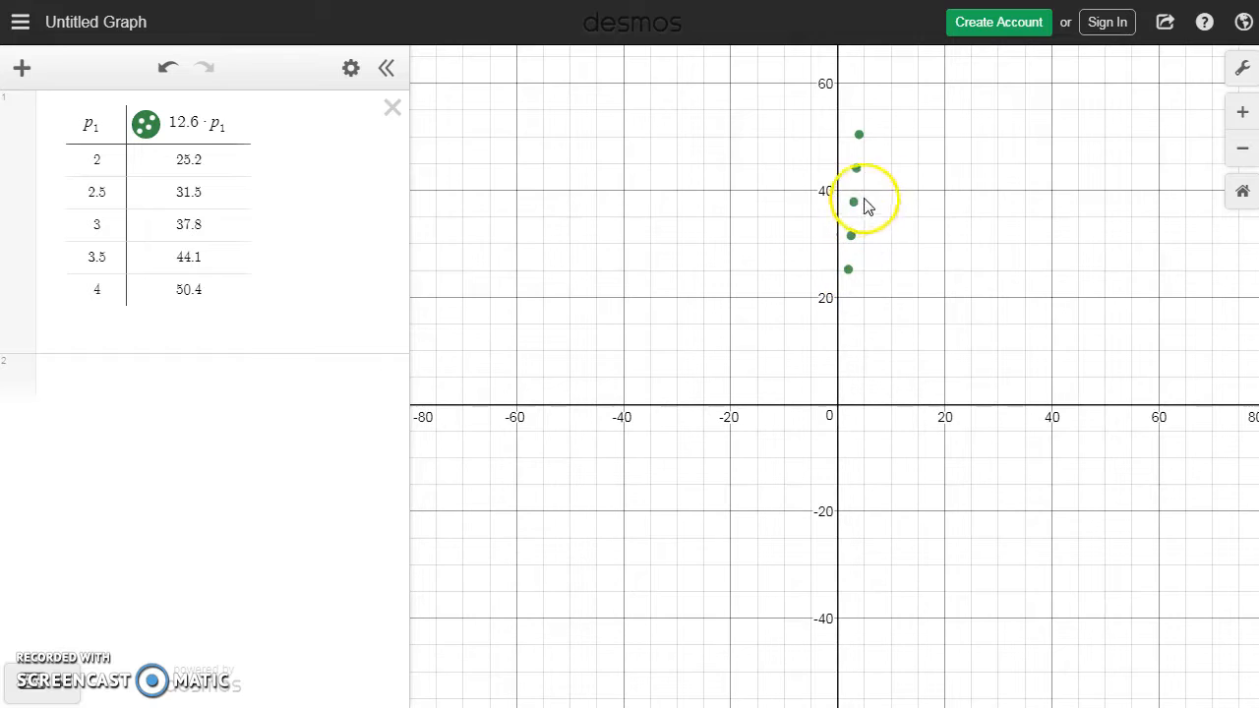
Step: Extend the p₁ column with two more rows containing 4.5 and 5
left_click(105, 319)
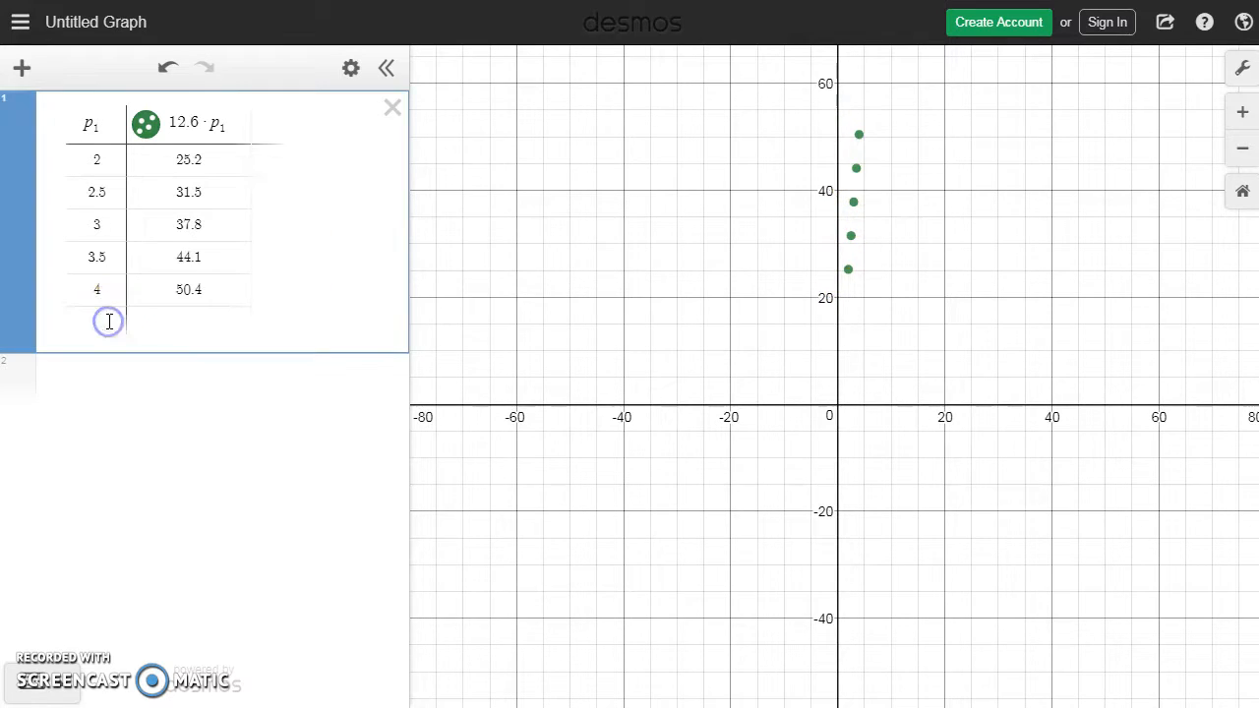
left_click(108, 321)
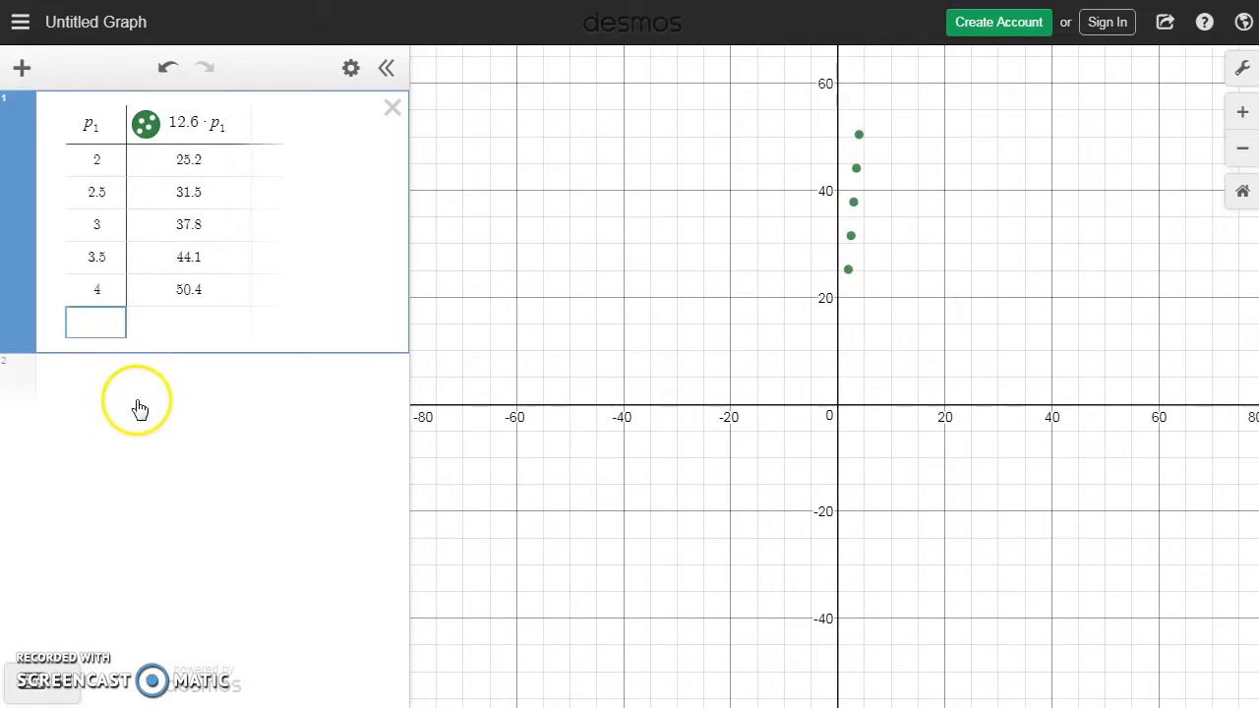
type("4.5")
key("Return")
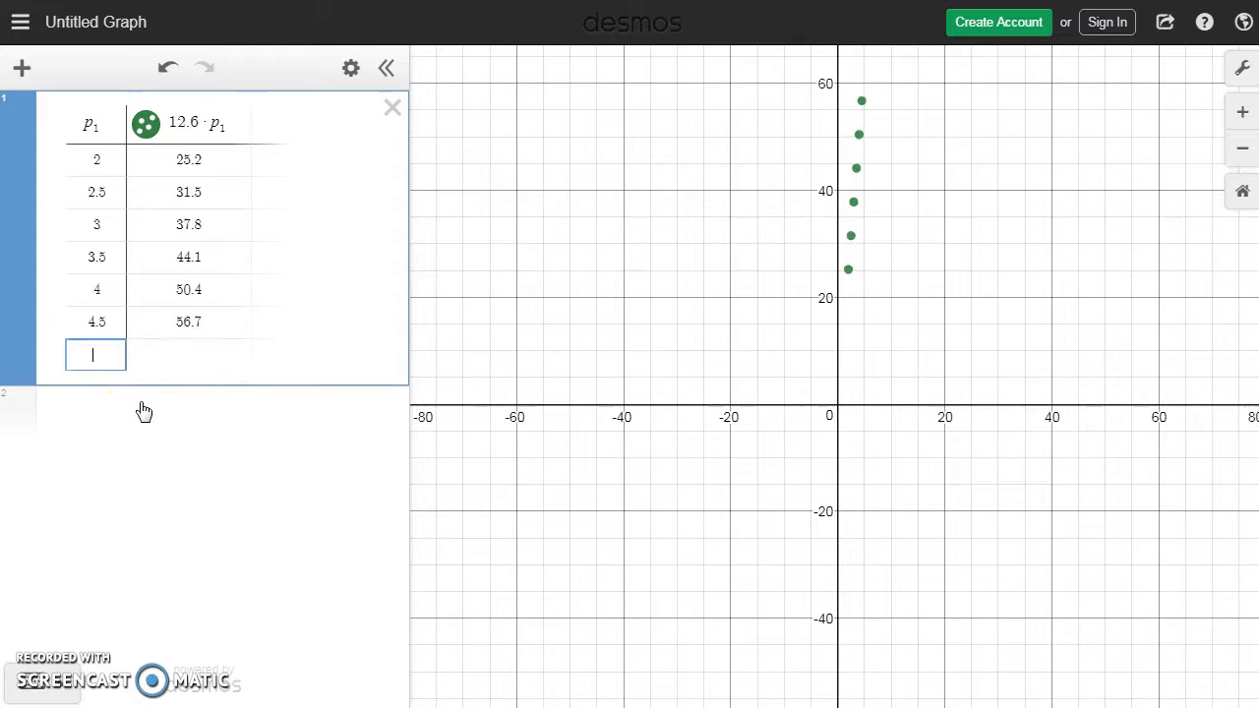
type("5")
left_click(91, 585)
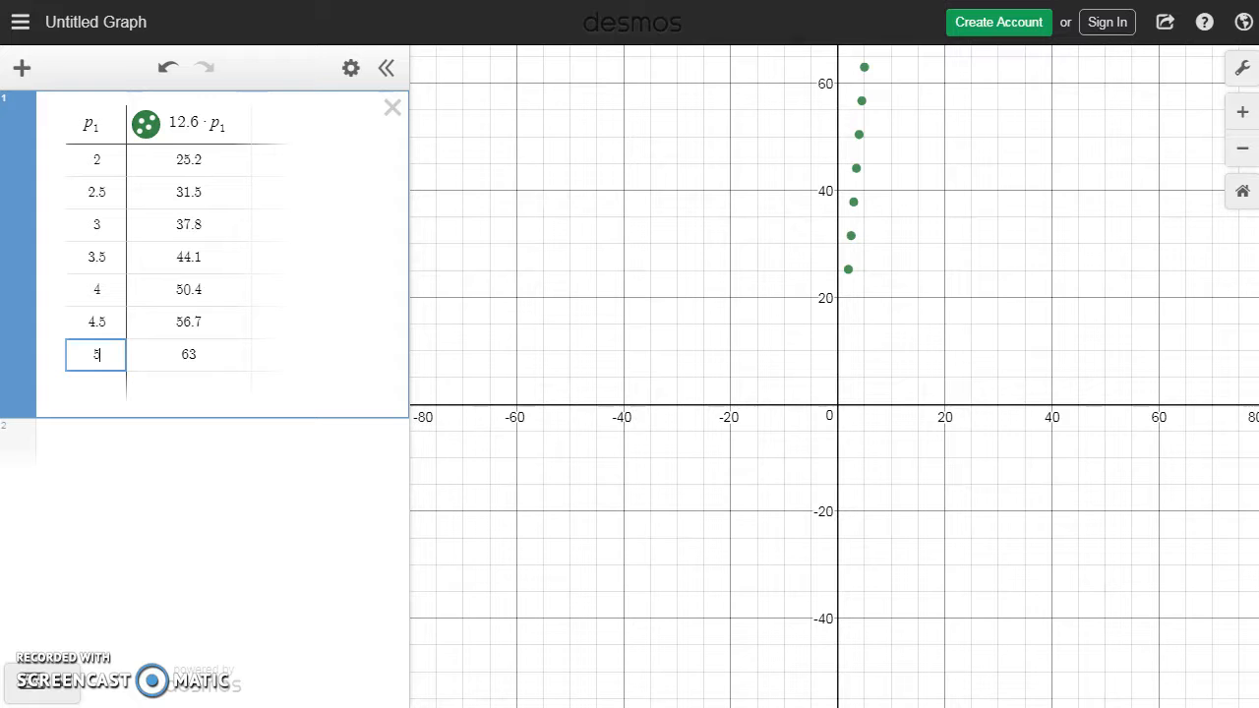
Step: Switch to the textbook and read the function-graphing problems 12 and 13 on page 66
left_click(443, 0)
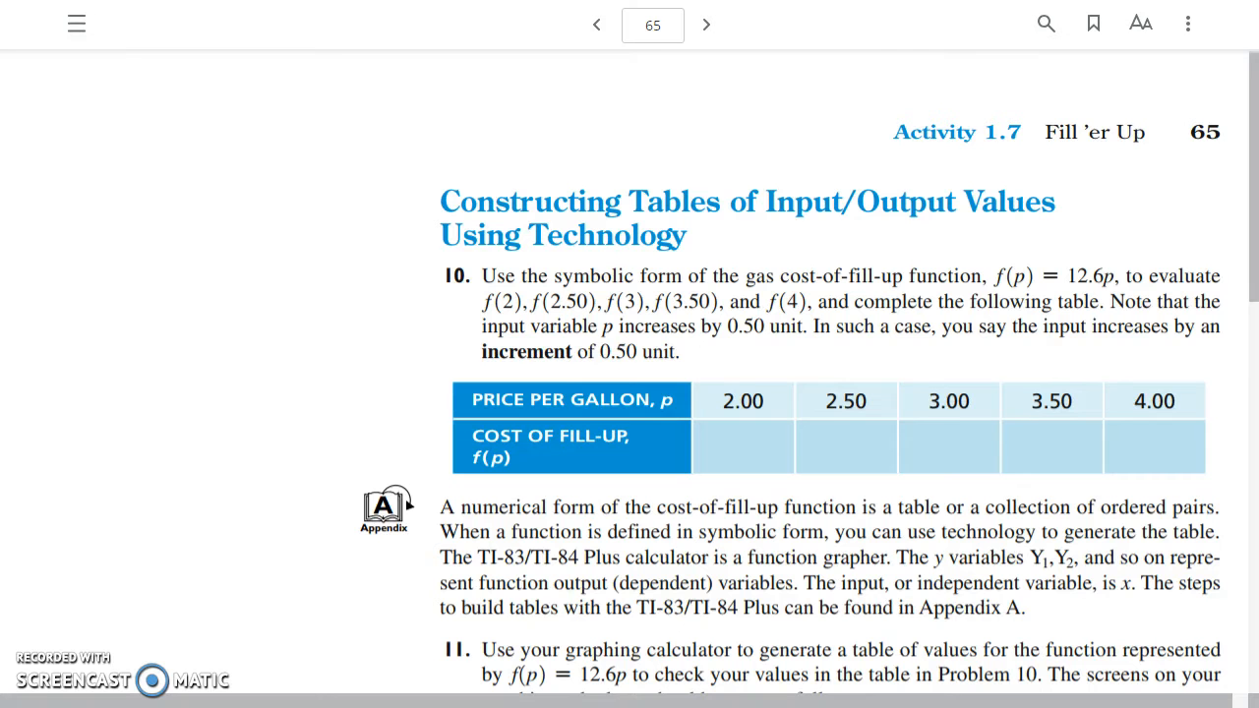
left_click(705, 27)
left_click_drag(1245, 93, 1232, 403)
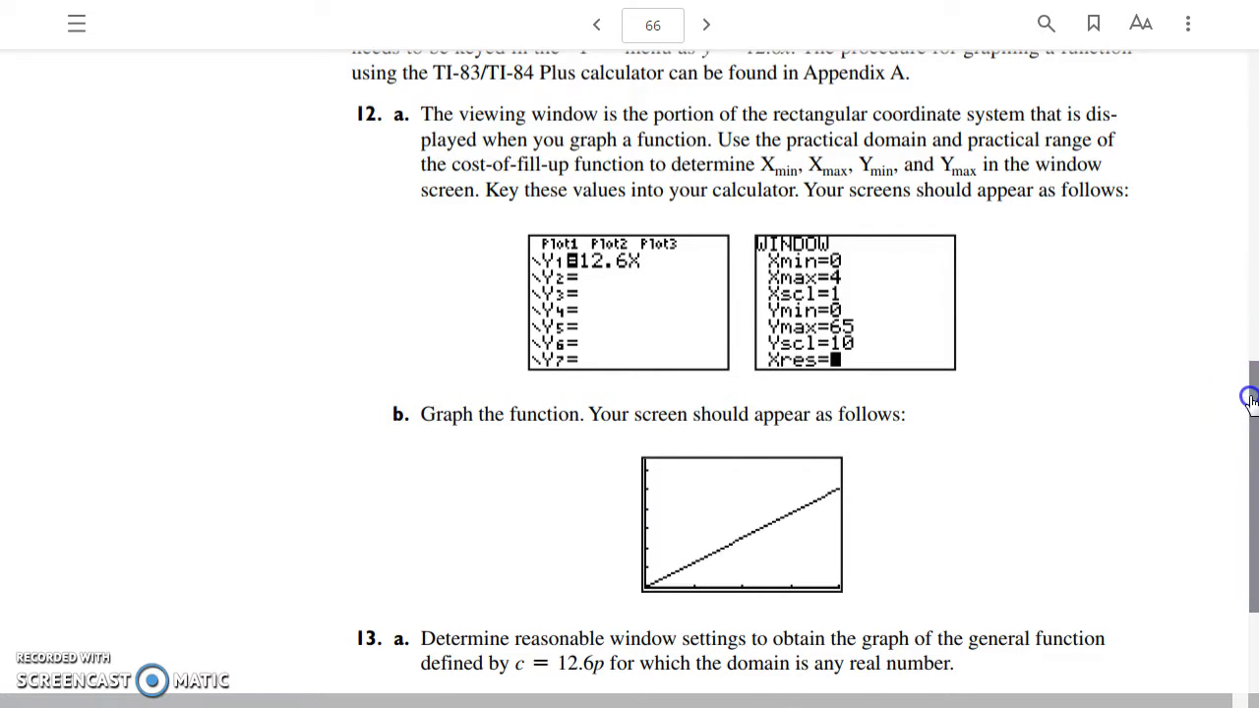
left_click_drag(1253, 401, 1252, 385)
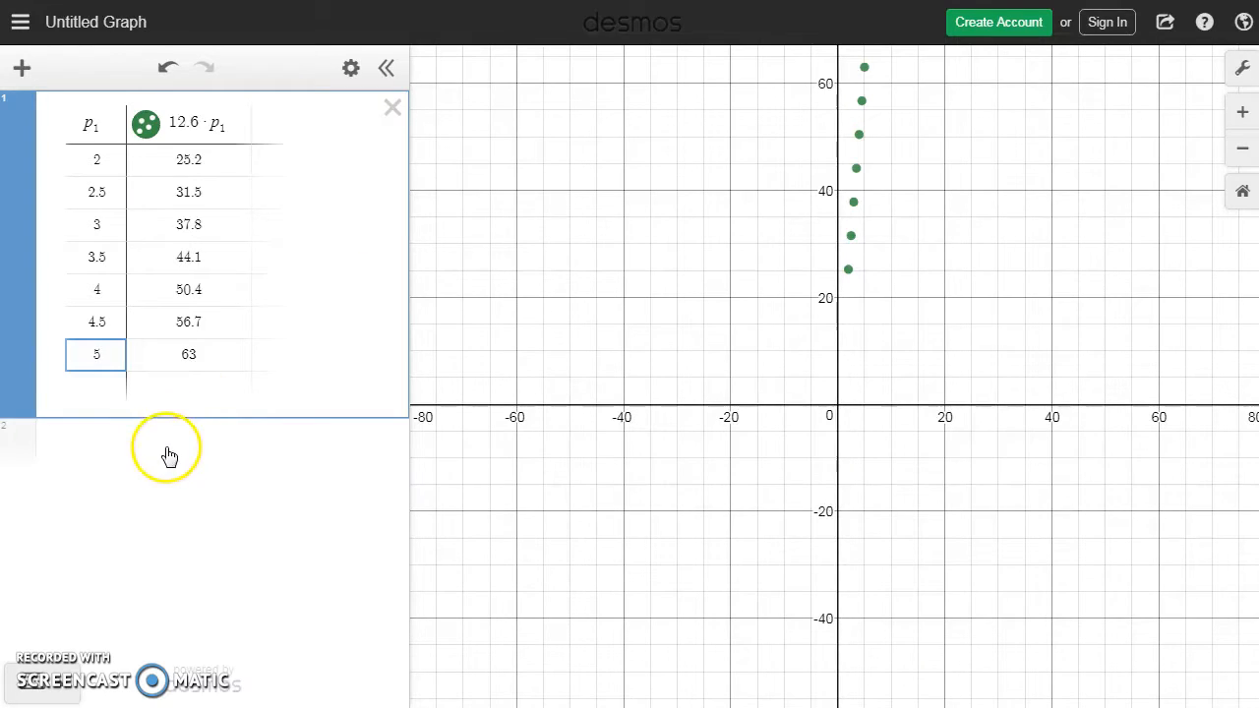
Step: Return to Desmos and graph y = 12.6x in the expression line below the table
left_click(167, 445)
left_click(87, 450)
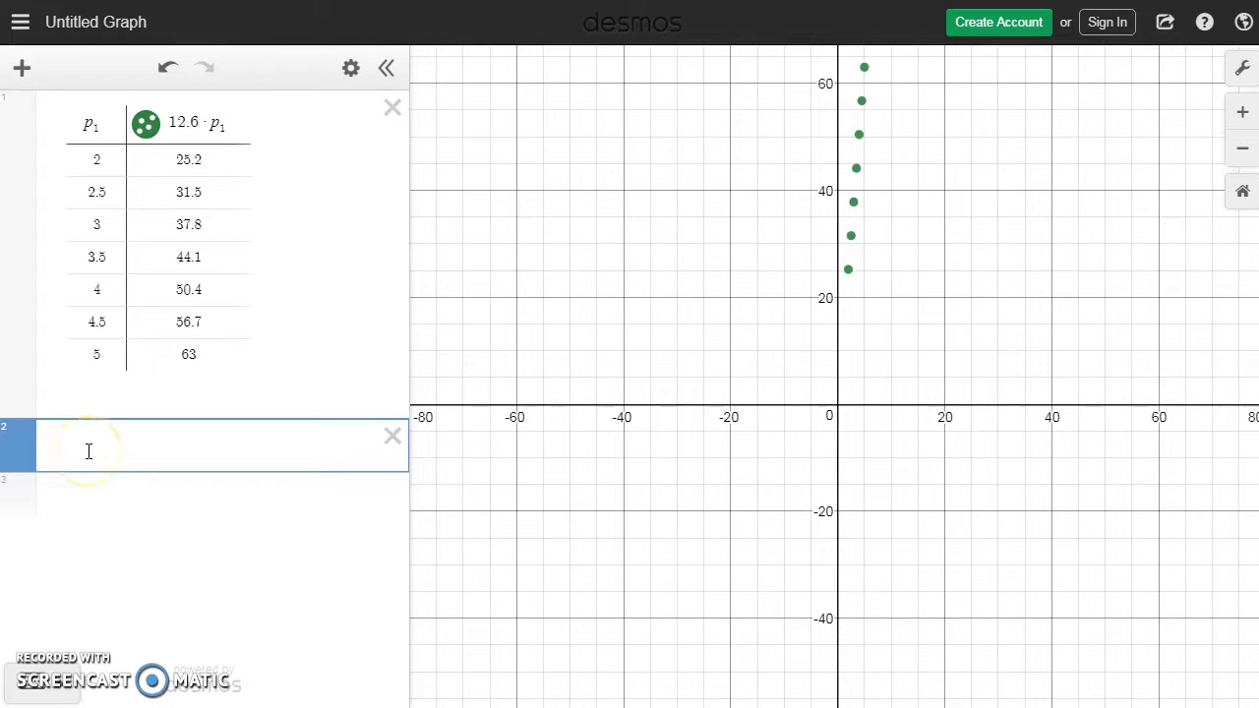
type("y = 12.6x")
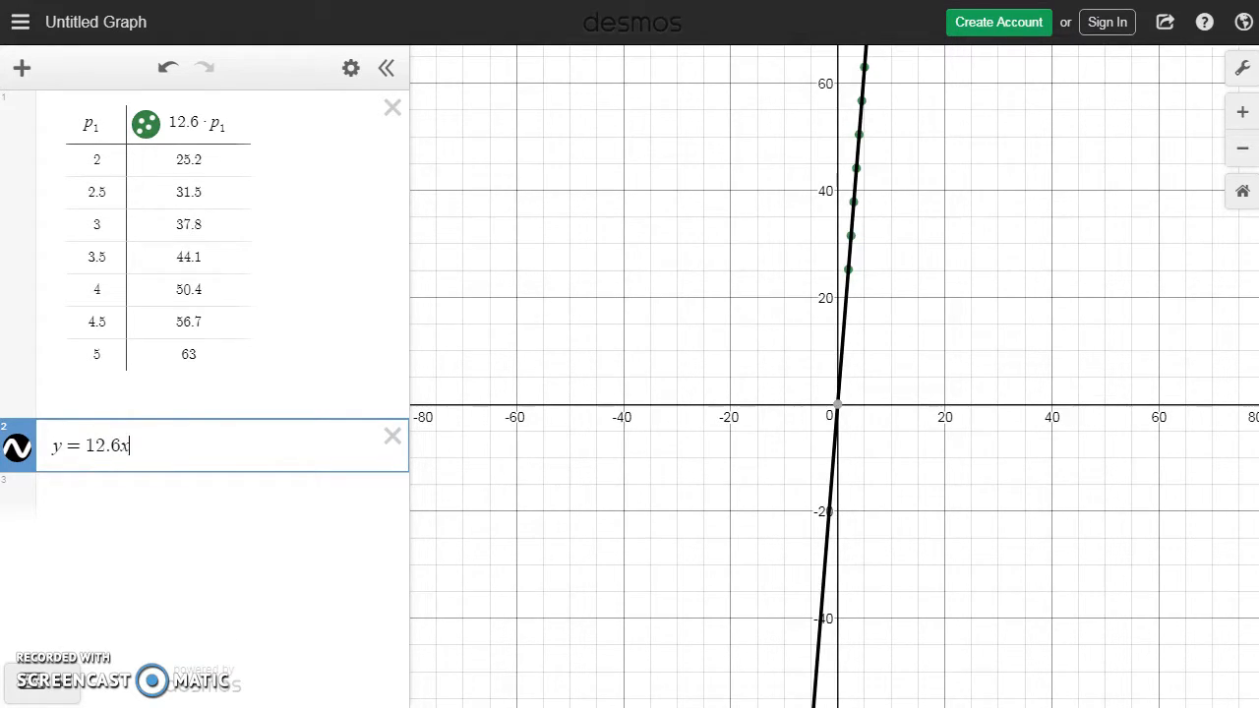
Step: Replace the equation below the table with c = 12.6·p
key("BackSpace")
key("BackSpace")
key("BackSpace")
key("BackSpace")
key("BackSpace")
key("BackSpace")
key("BackSpace")
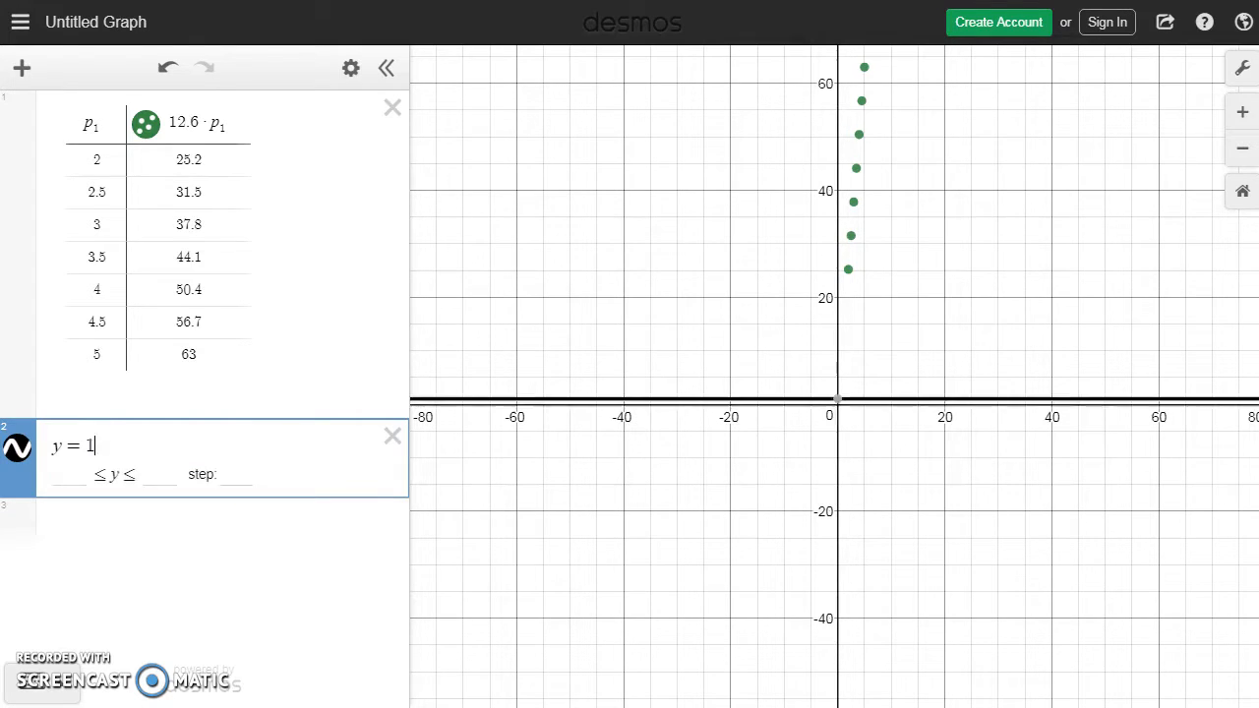
type("c = 1")
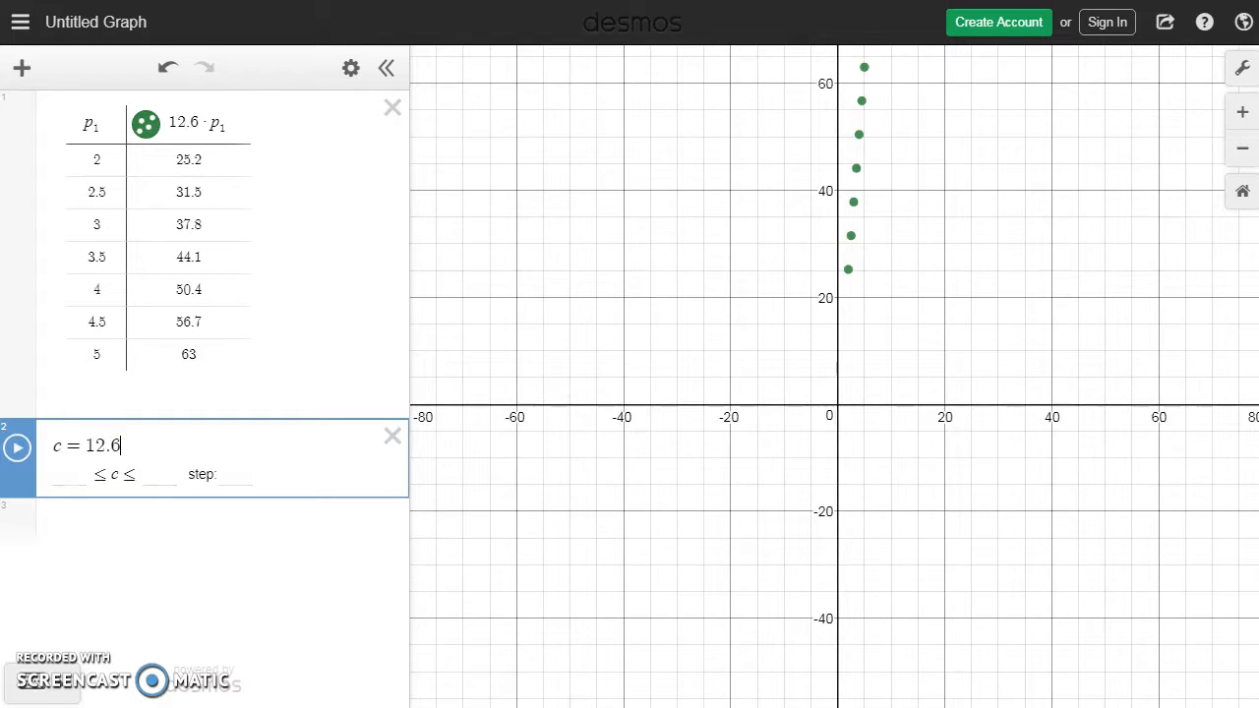
type("*p")
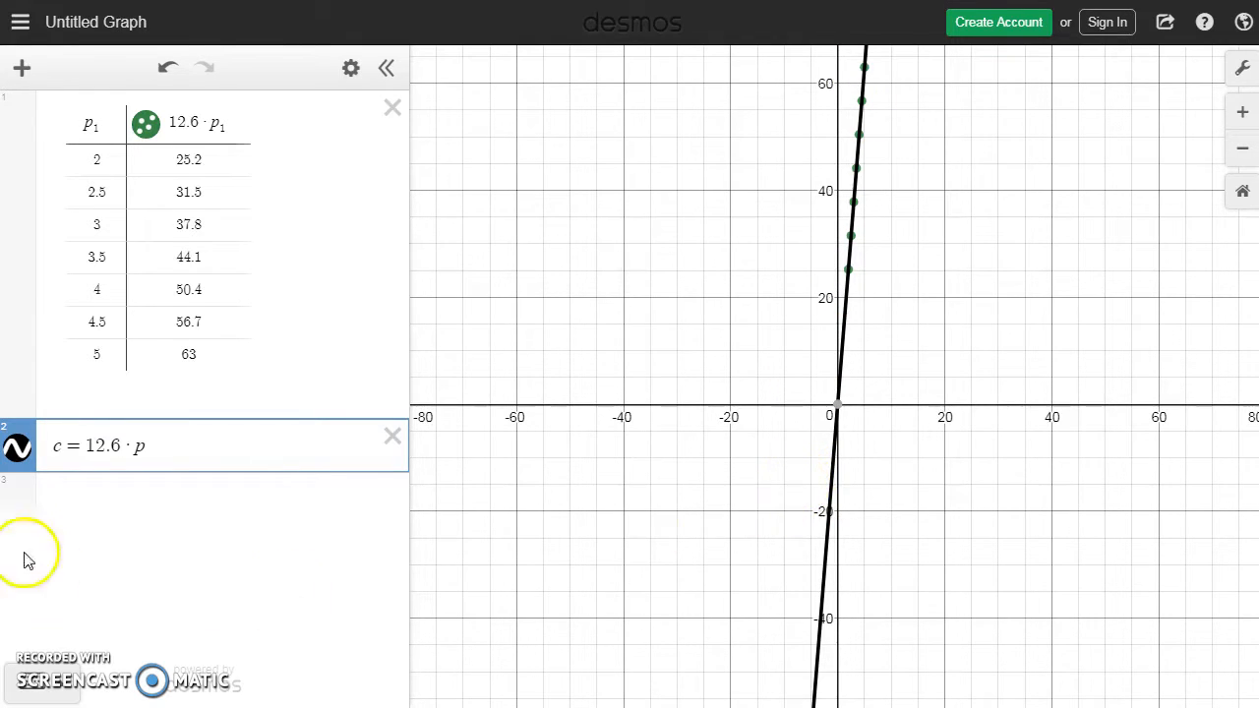
Step: Hide the table's points and the line c = 12.6·p one after the other, showing each again
left_click(145, 126)
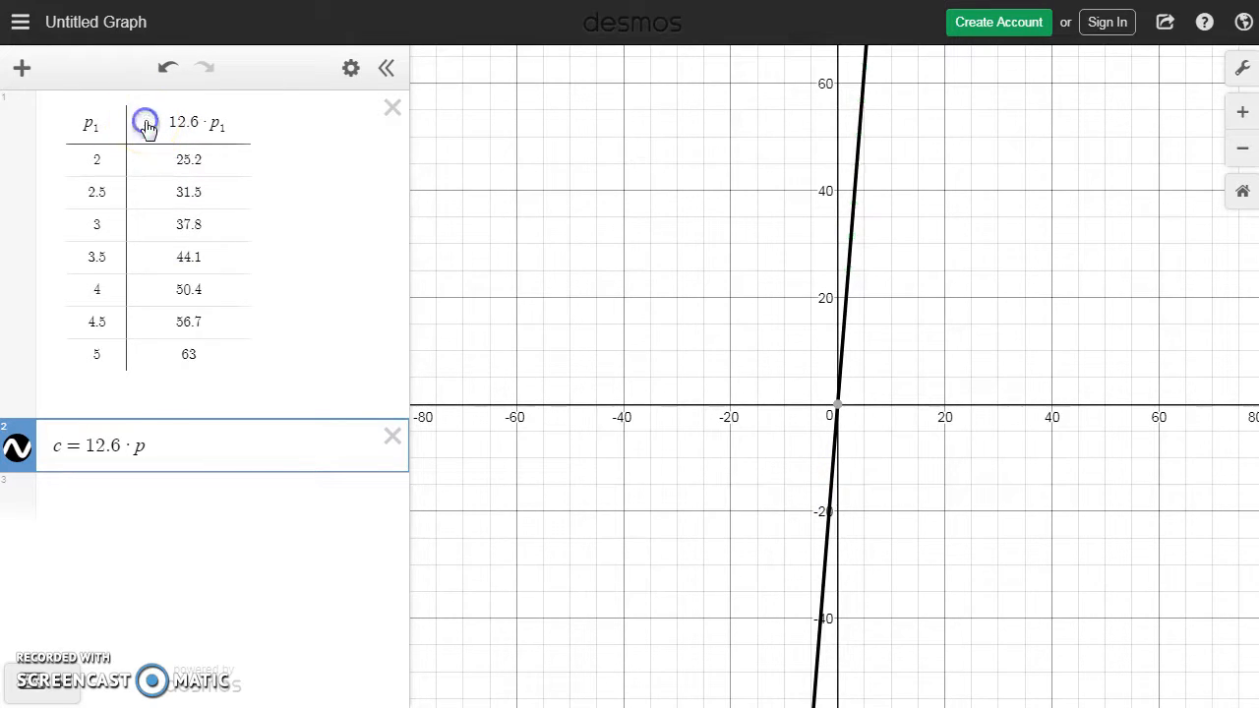
left_click(19, 450)
left_click(19, 452)
left_click(146, 126)
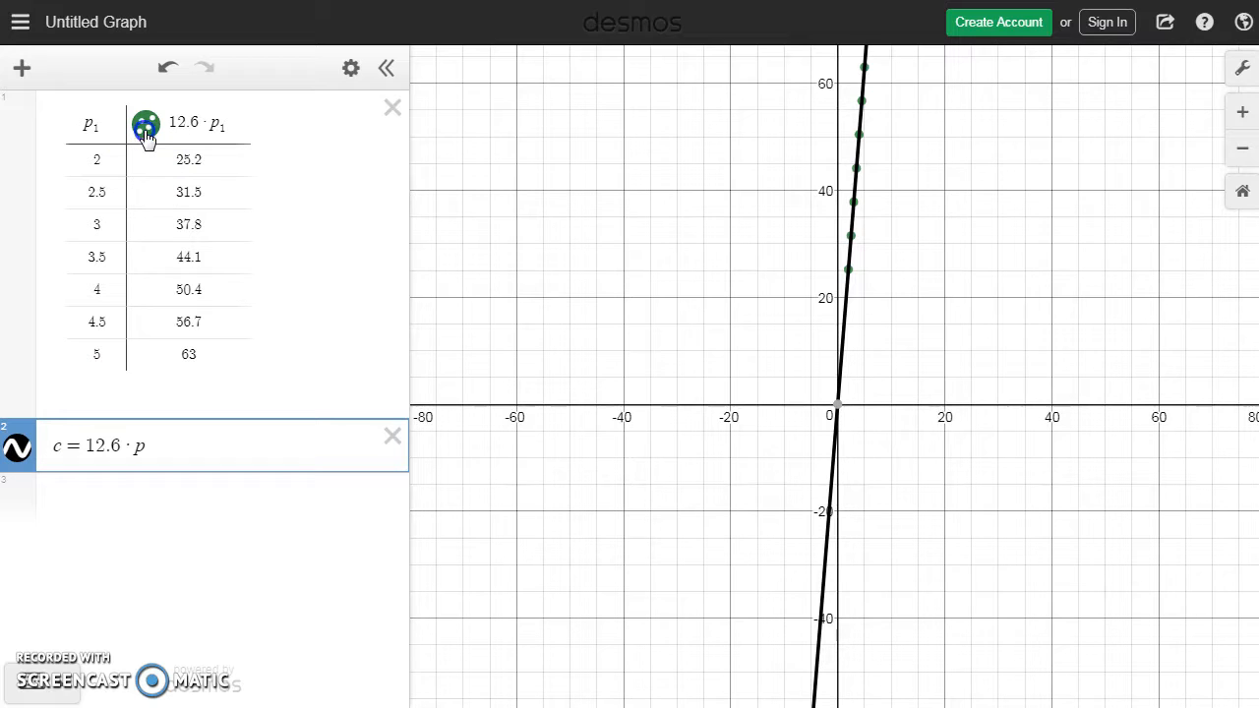
Step: Colour the table's points and the line c = 12.6·p blue, trying the dashed style but keeping the line solid
left_click(146, 131)
left_click(296, 195)
left_click(15, 450)
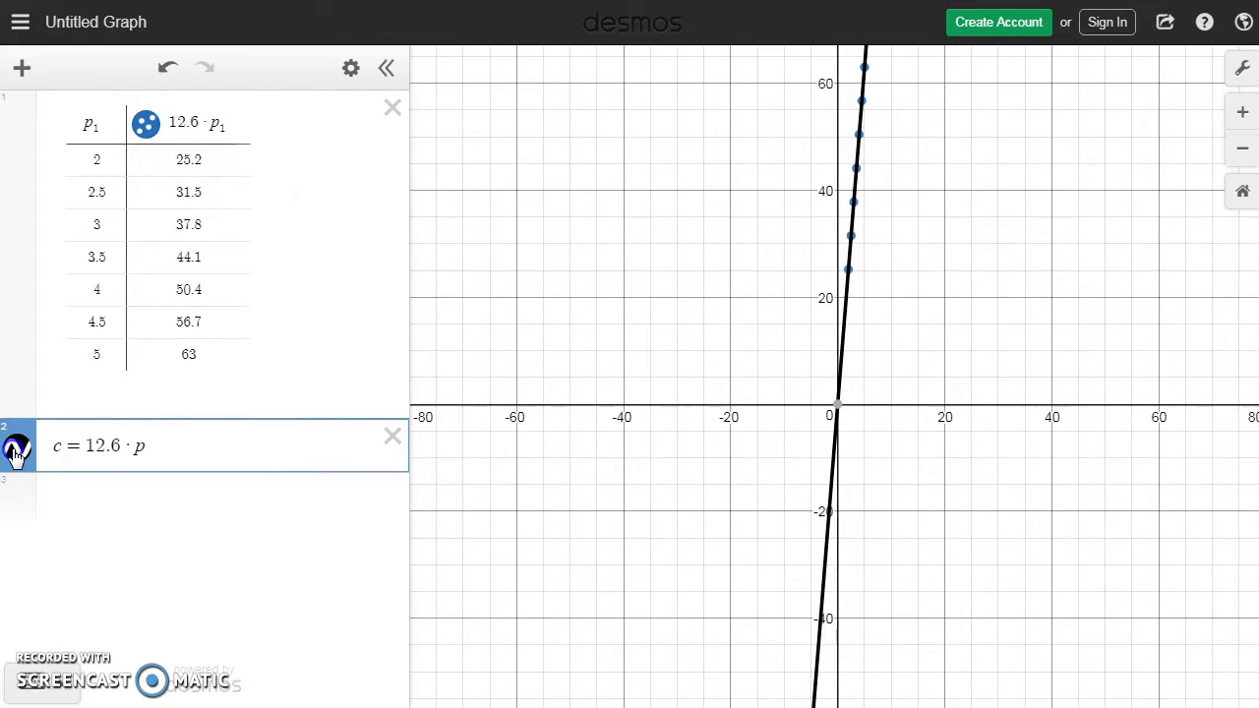
left_click(207, 443)
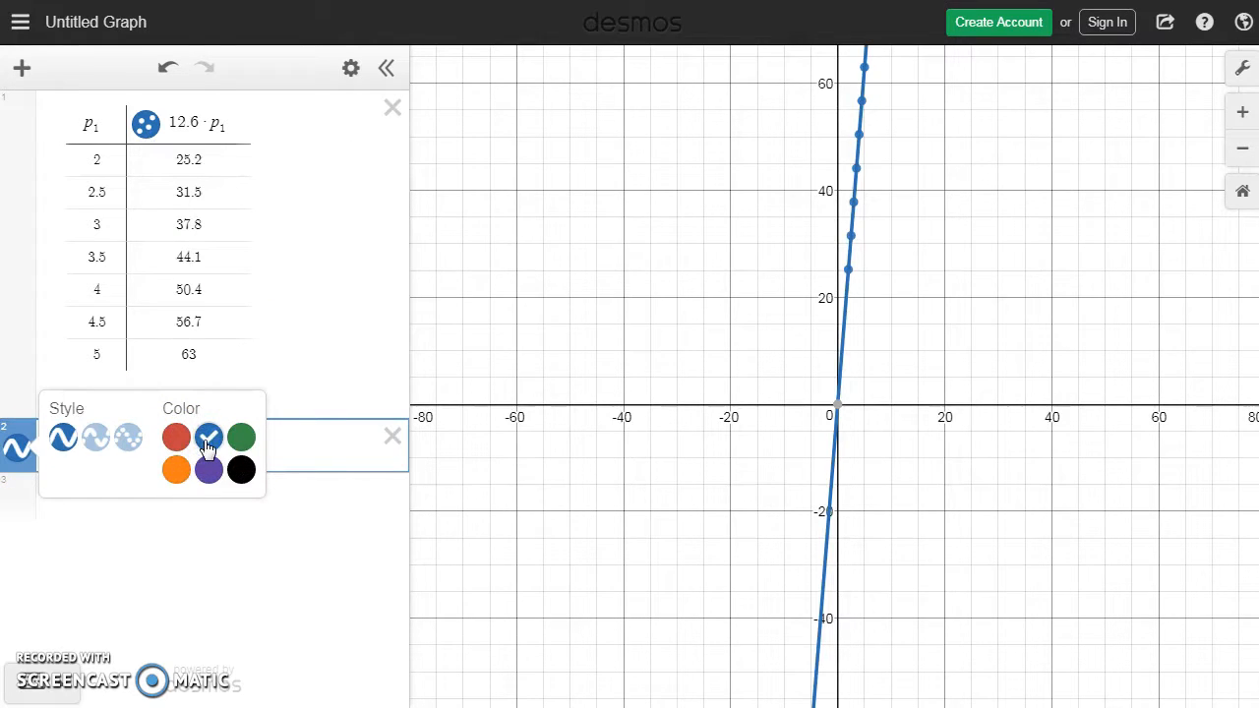
left_click(96, 439)
left_click(62, 438)
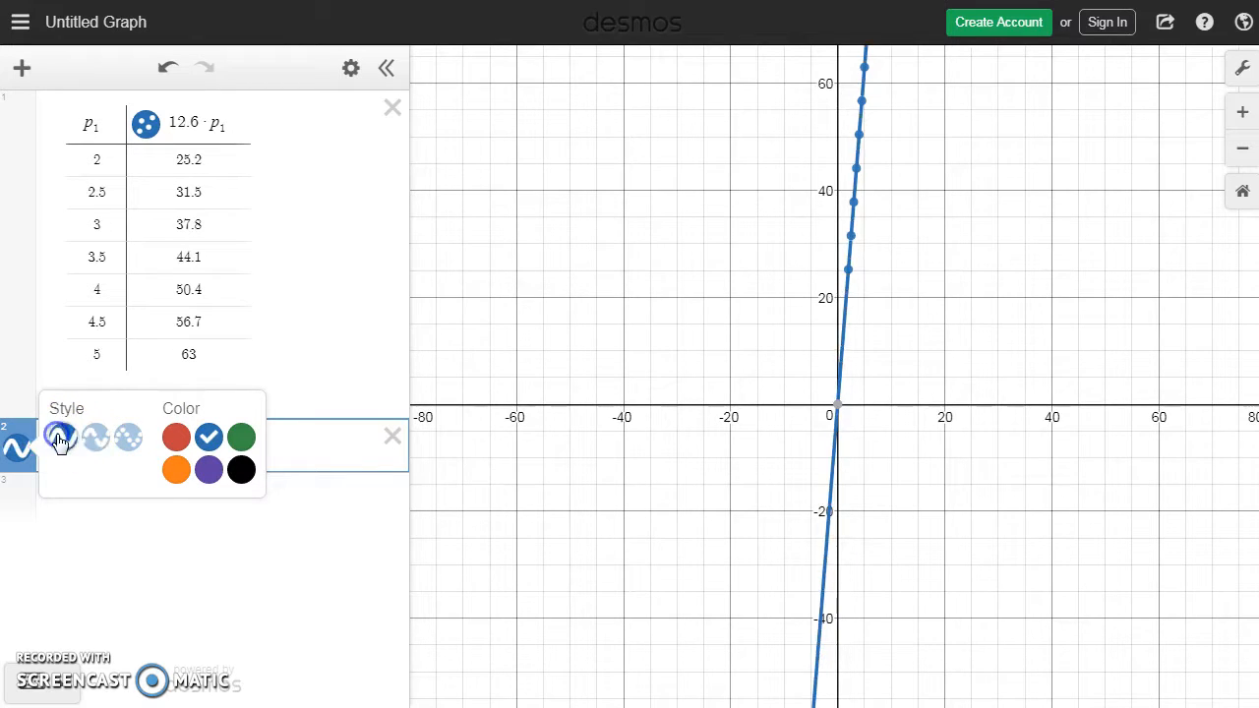
left_click(304, 552)
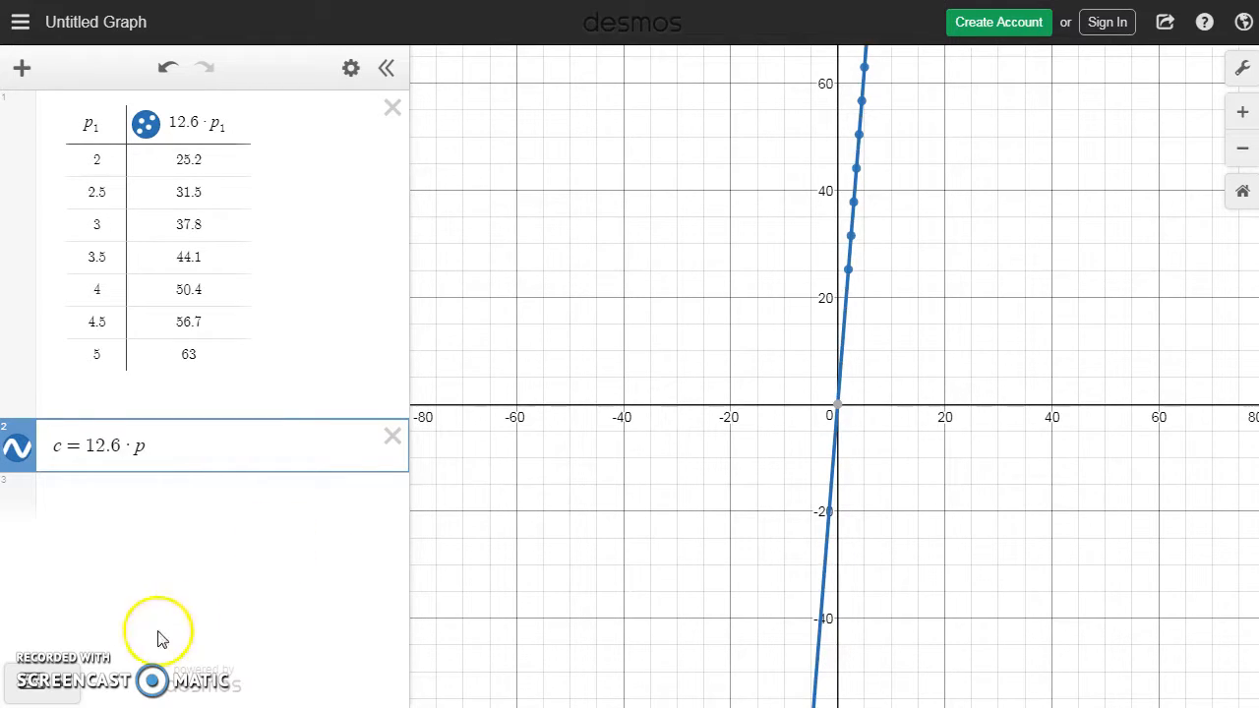
Step: Check the textbook's window values, then set the graph's x-axis range to 0 through 4 with a step of 1
key("ctrl+Tab")
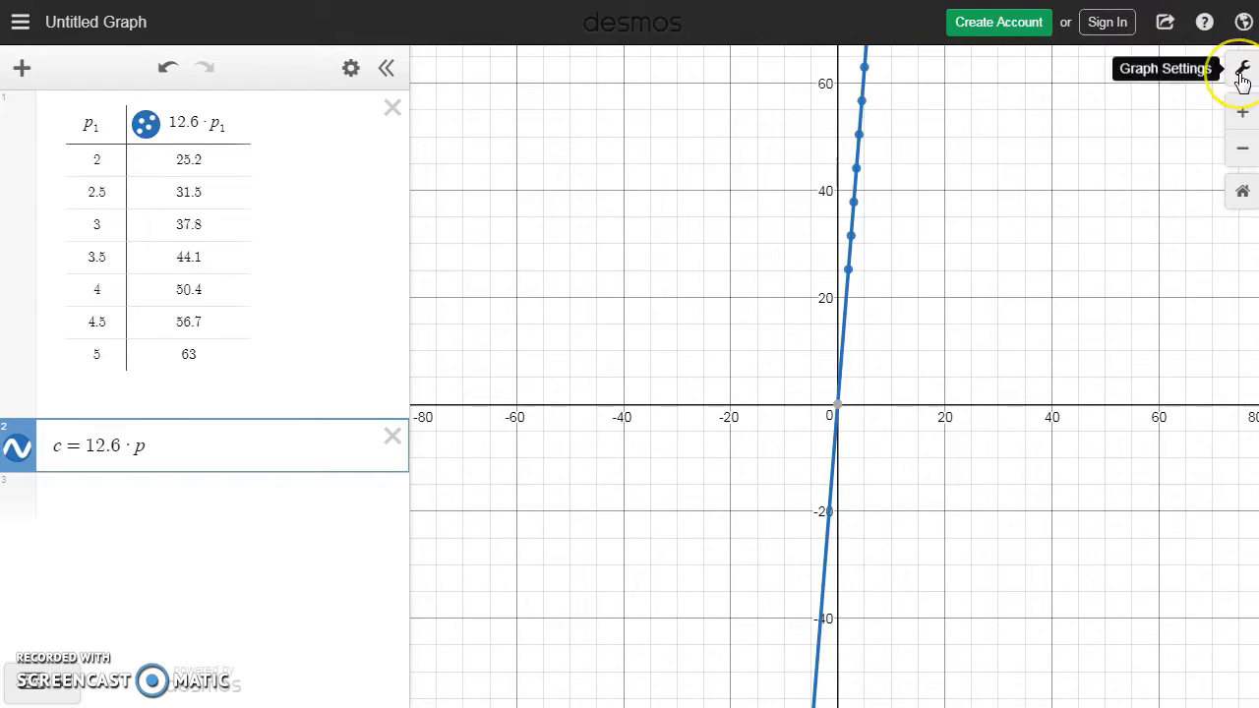
left_click(1241, 75)
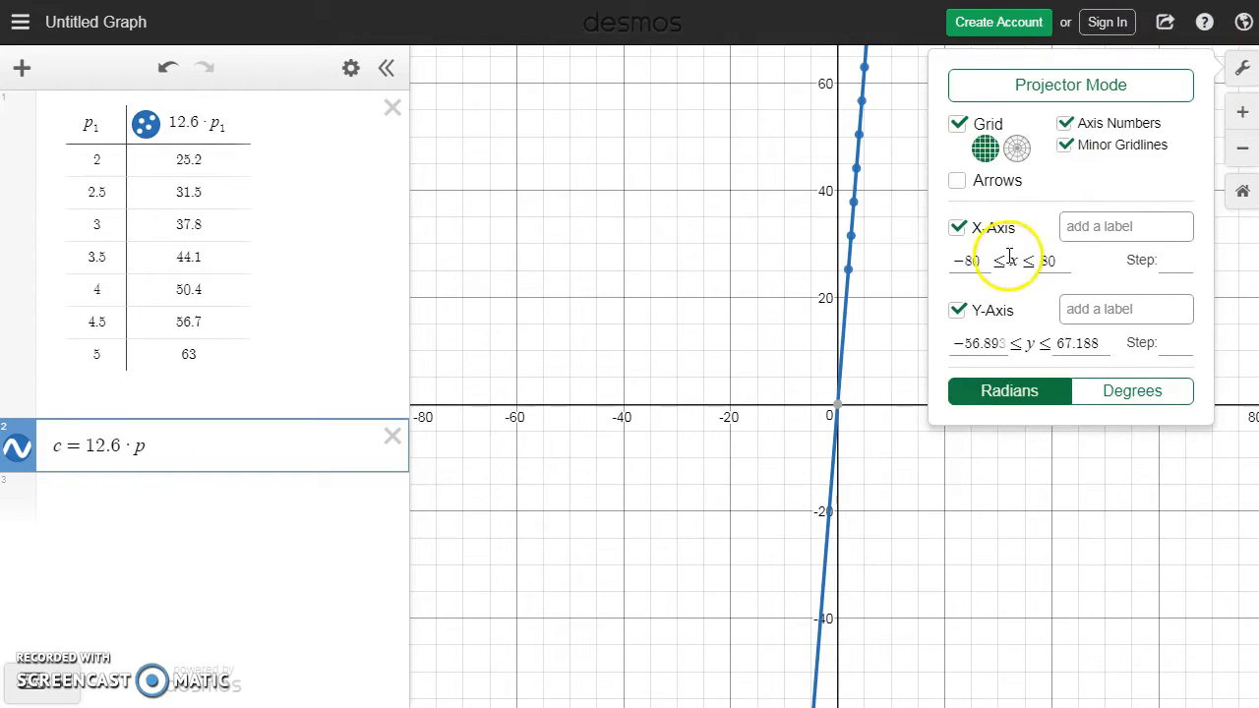
left_click_drag(976, 261, 939, 265)
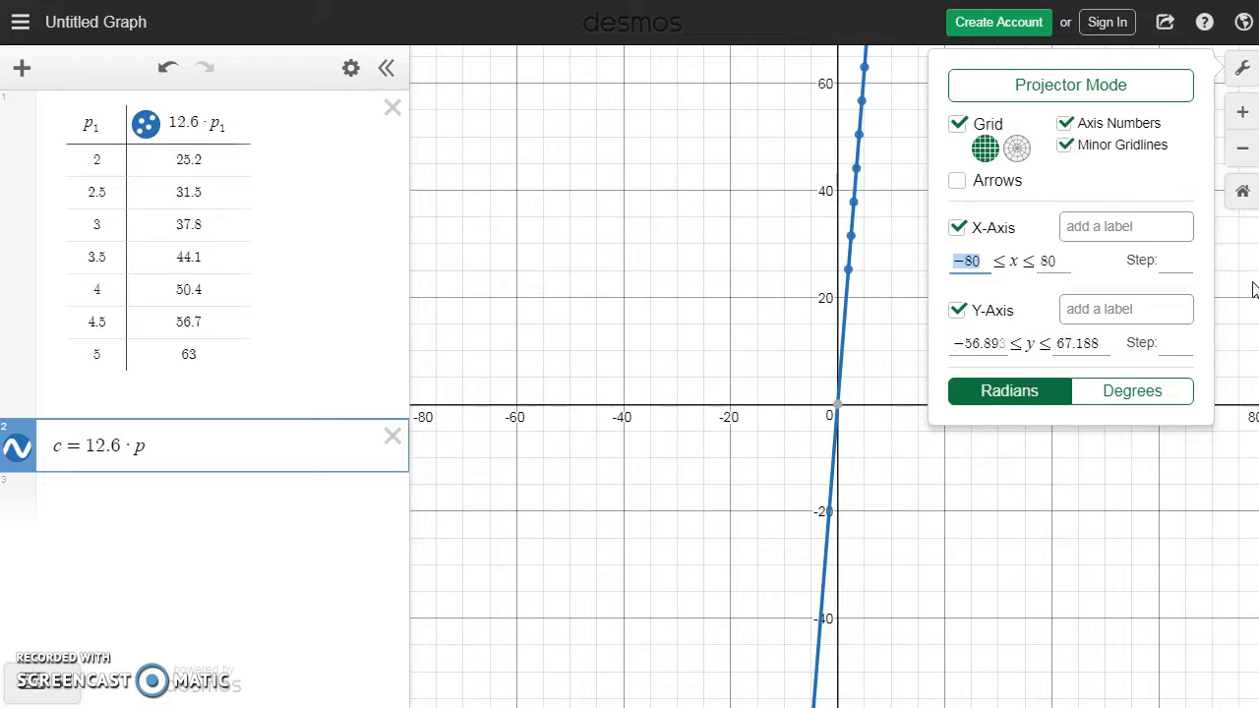
type("0")
left_click_drag(1052, 263, 1000, 258)
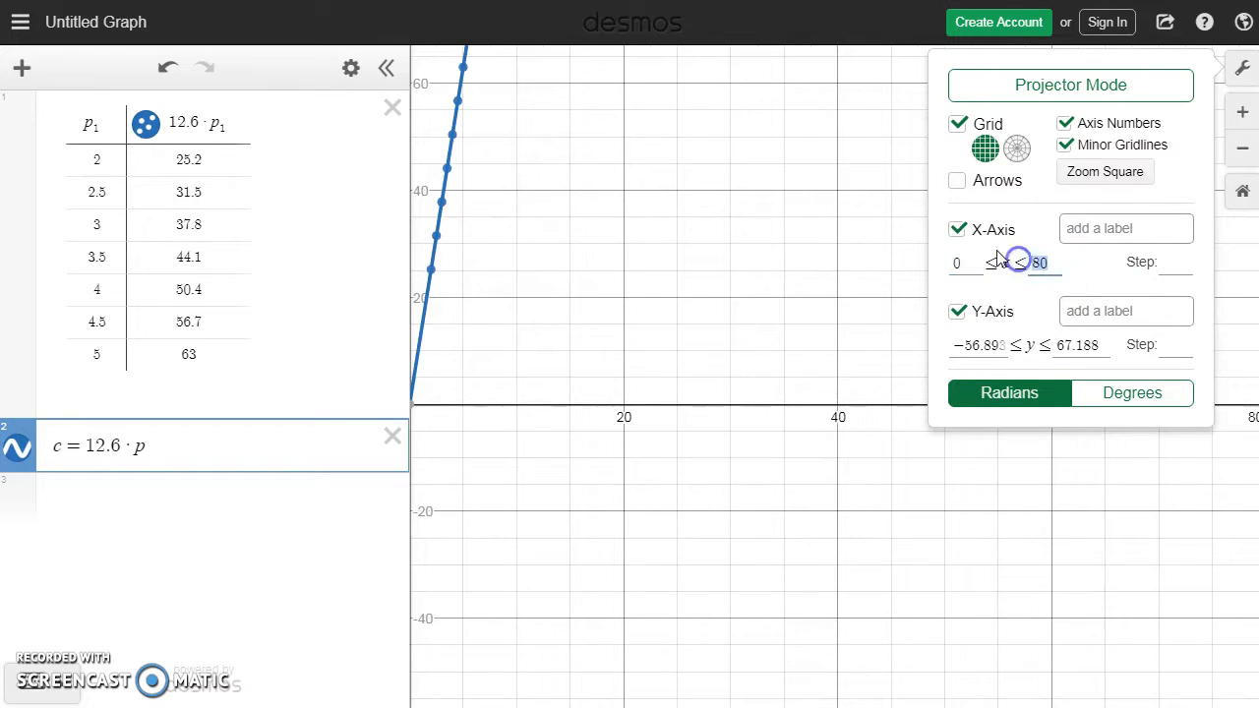
type("4")
left_click(1171, 263)
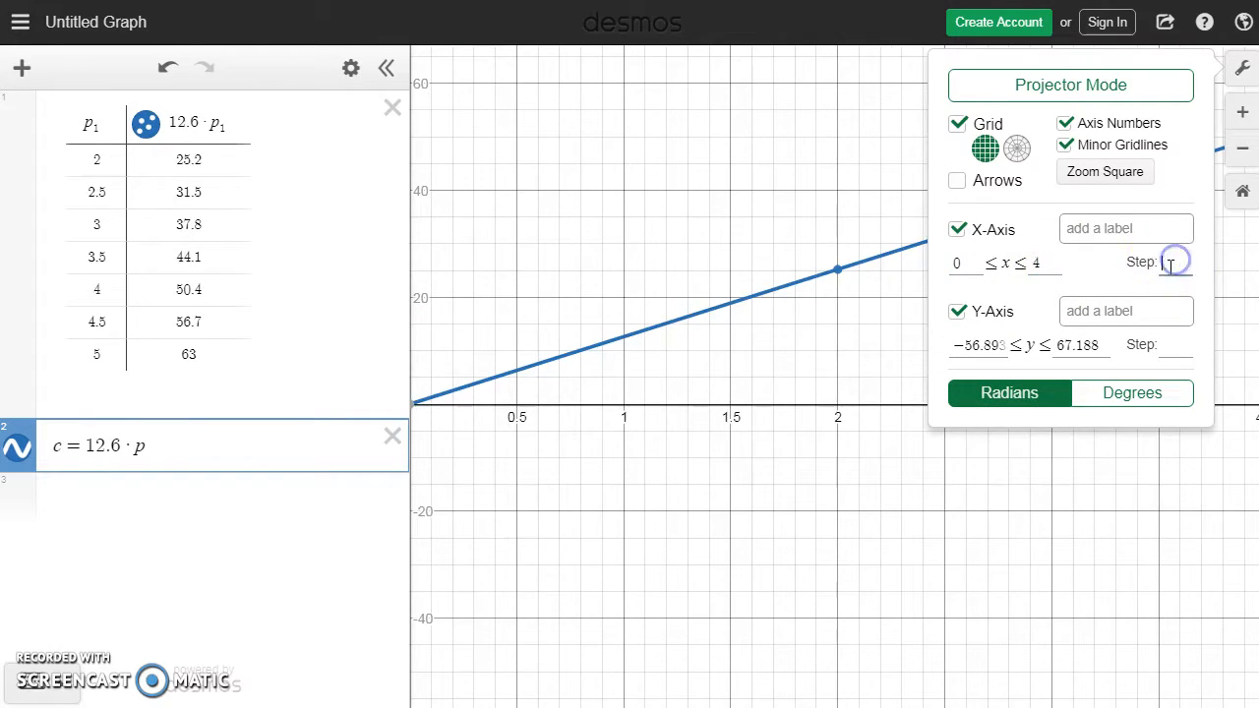
type("1")
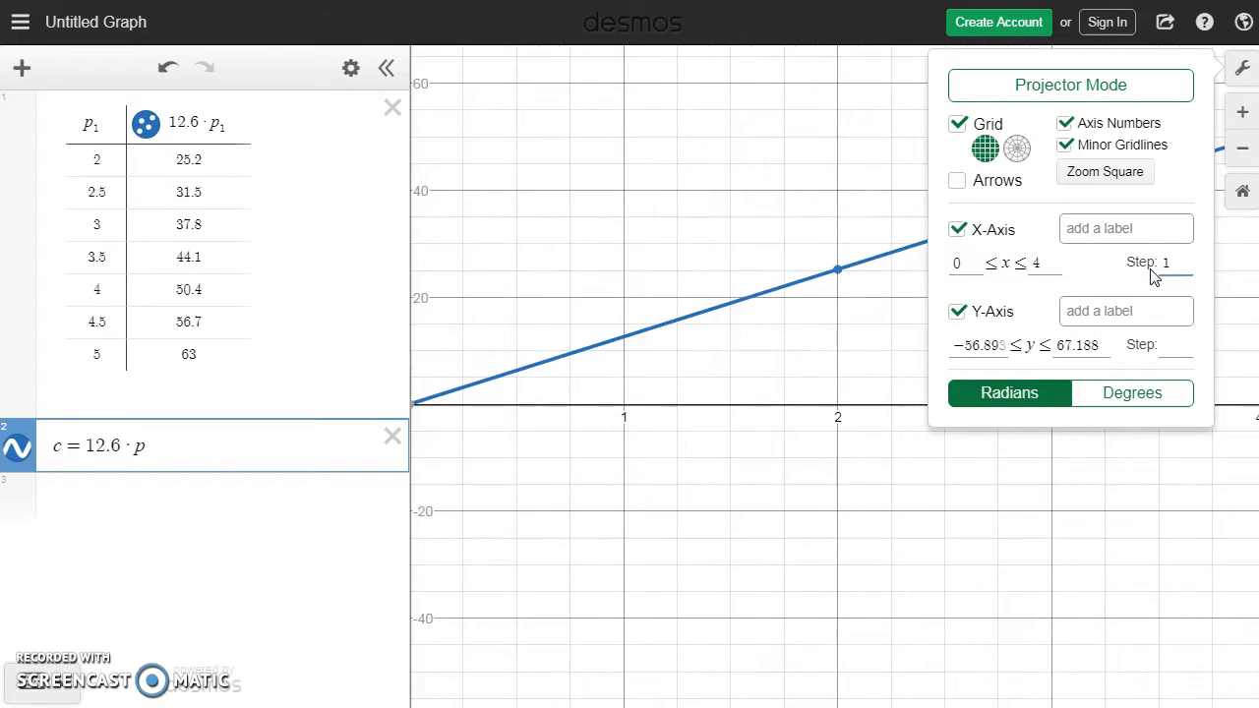
Step: Set the y-axis range to 0 through 65 with a step of 10 and close the graph settings
left_click(1003, 345)
left_click_drag(1004, 345, 936, 343)
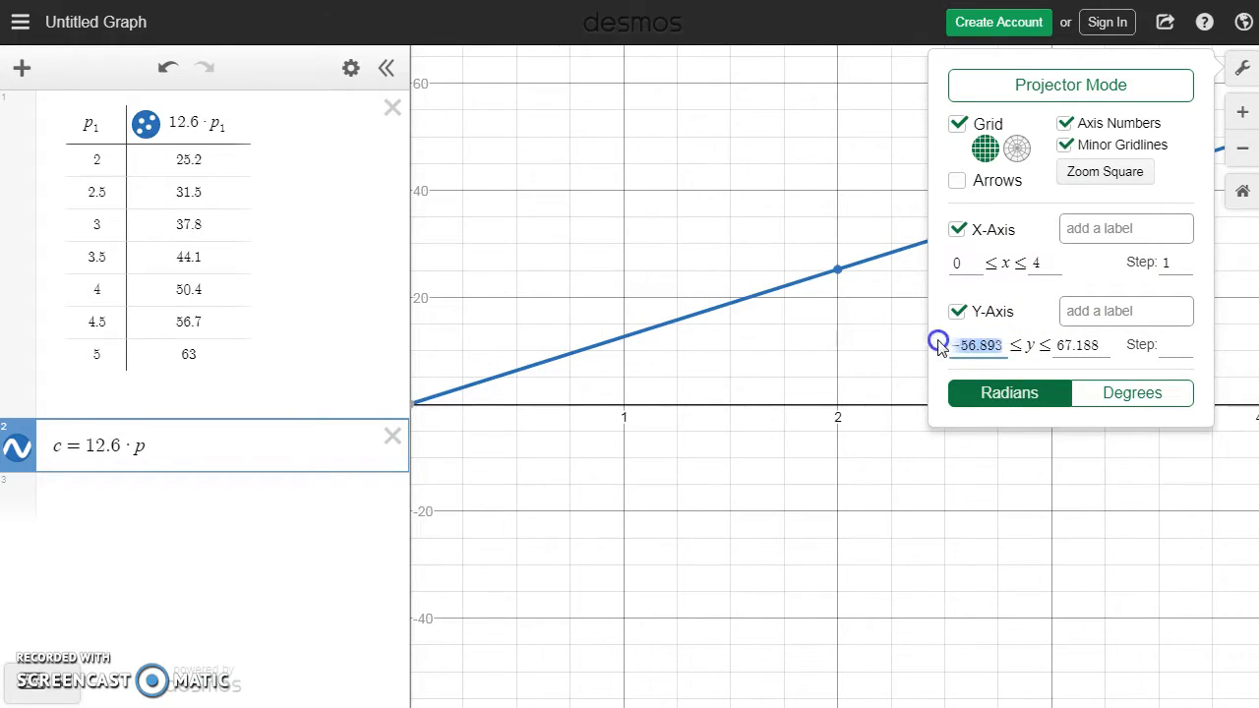
type("0")
left_click_drag(1088, 345, 1017, 339)
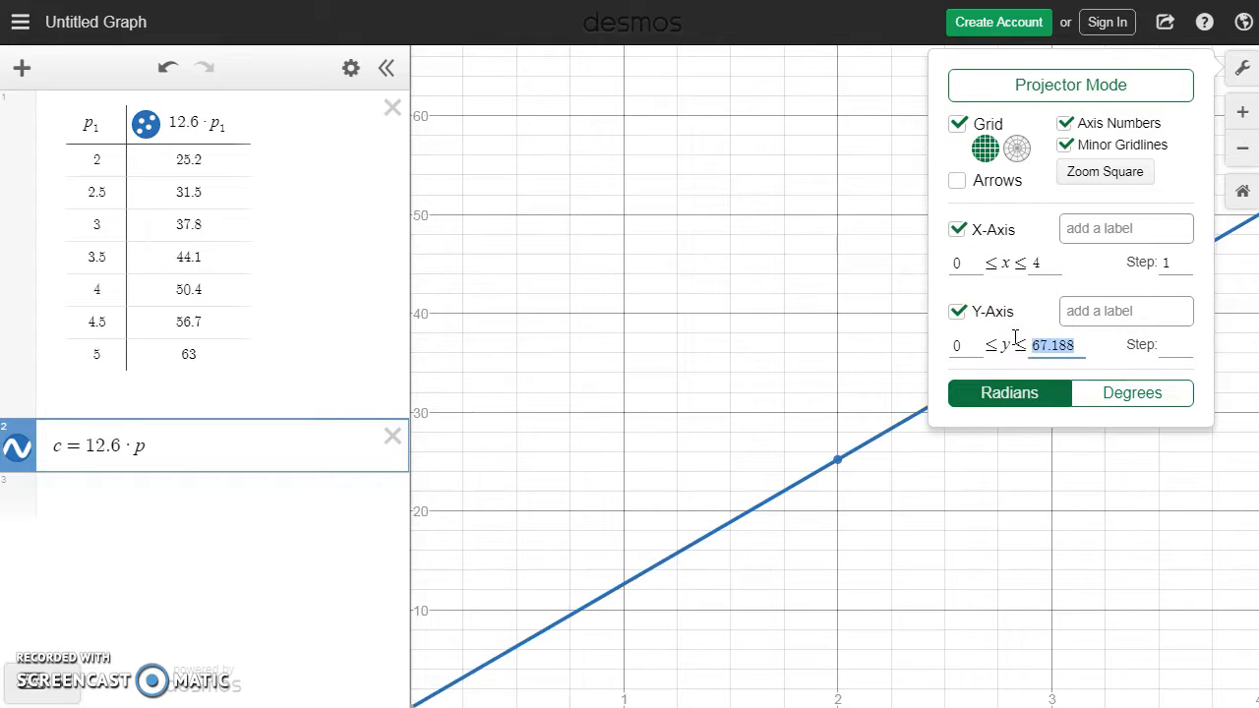
type("65")
left_click(1163, 344)
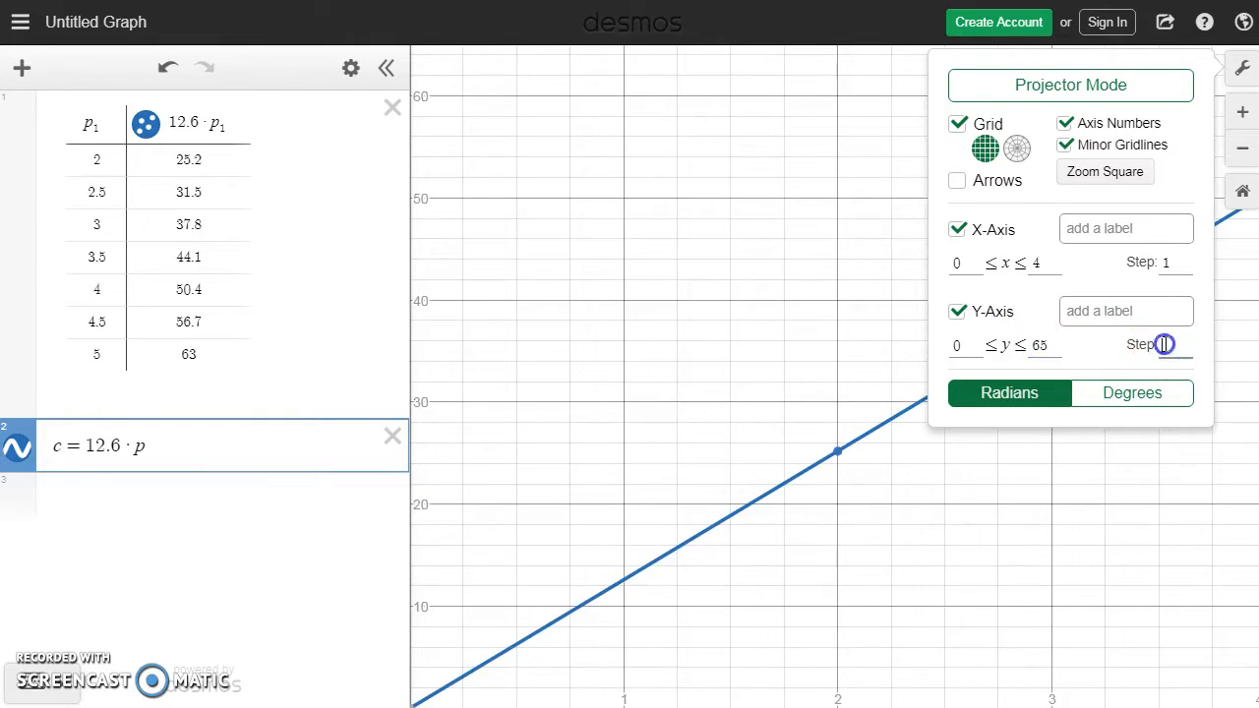
type("10")
left_click(745, 349)
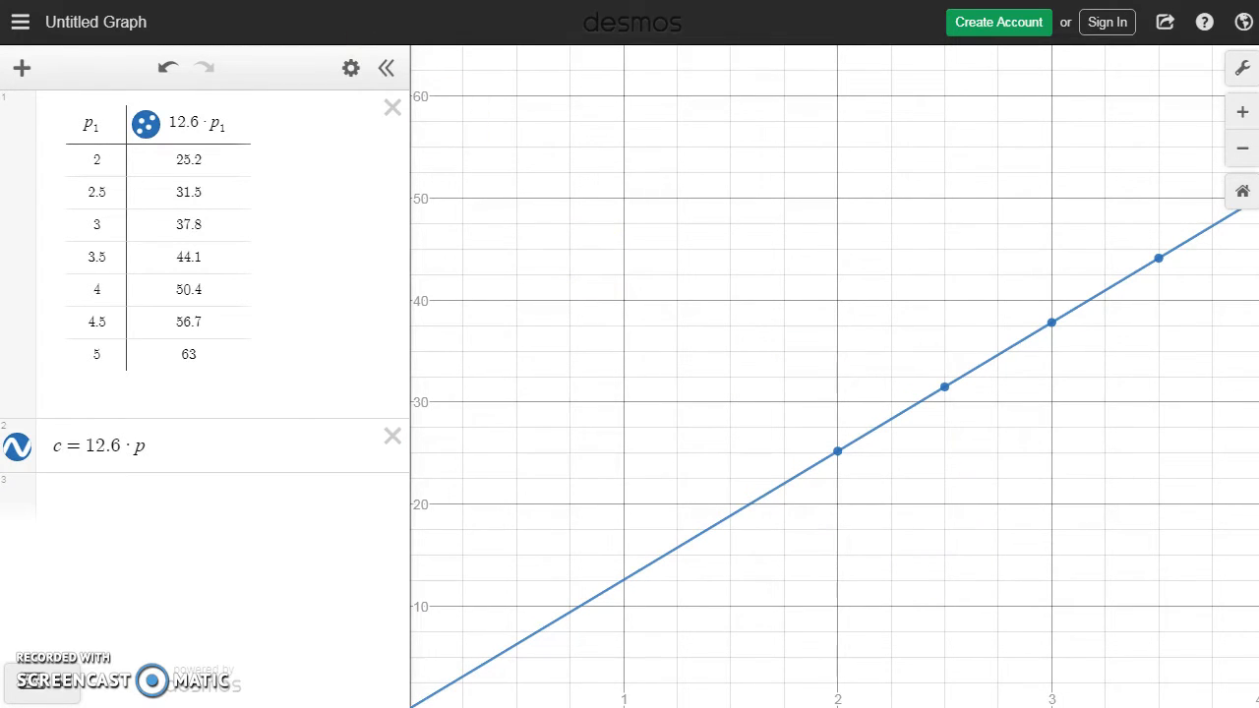
Step: Switch to the textbook and read problem 13 on page 66 and its window values on page 67
key("ctrl+Tab")
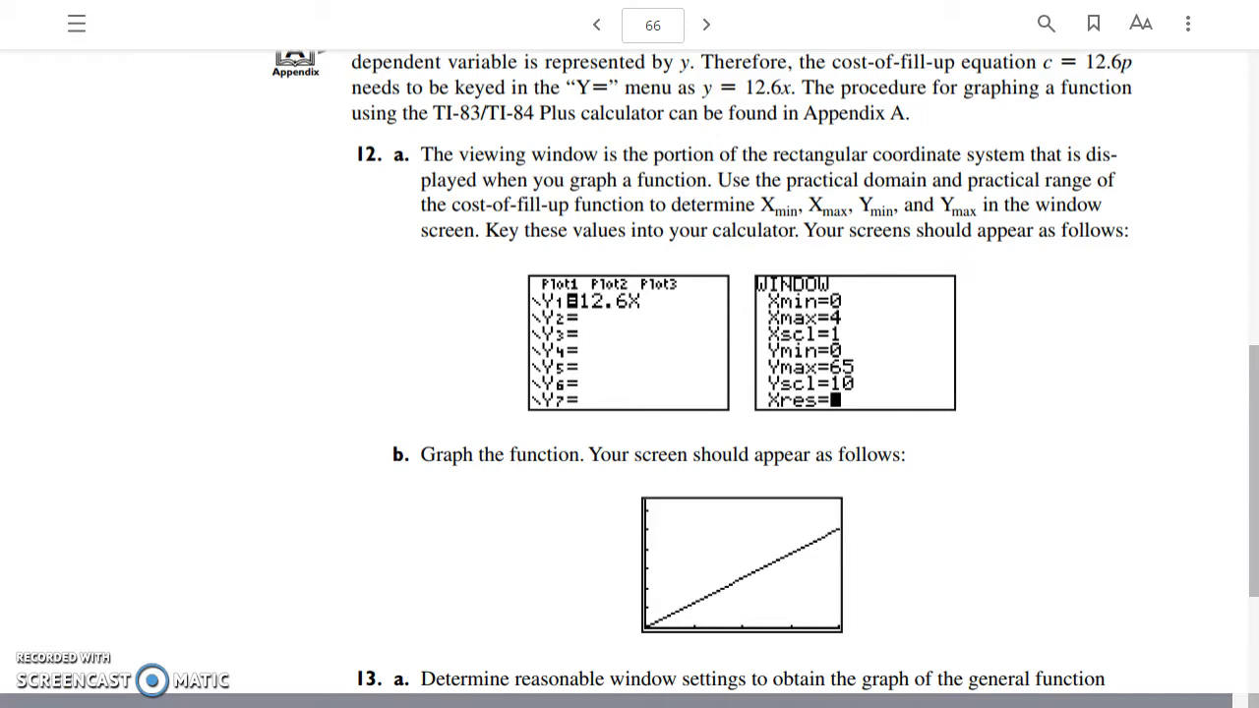
left_click_drag(1251, 377, 1253, 450)
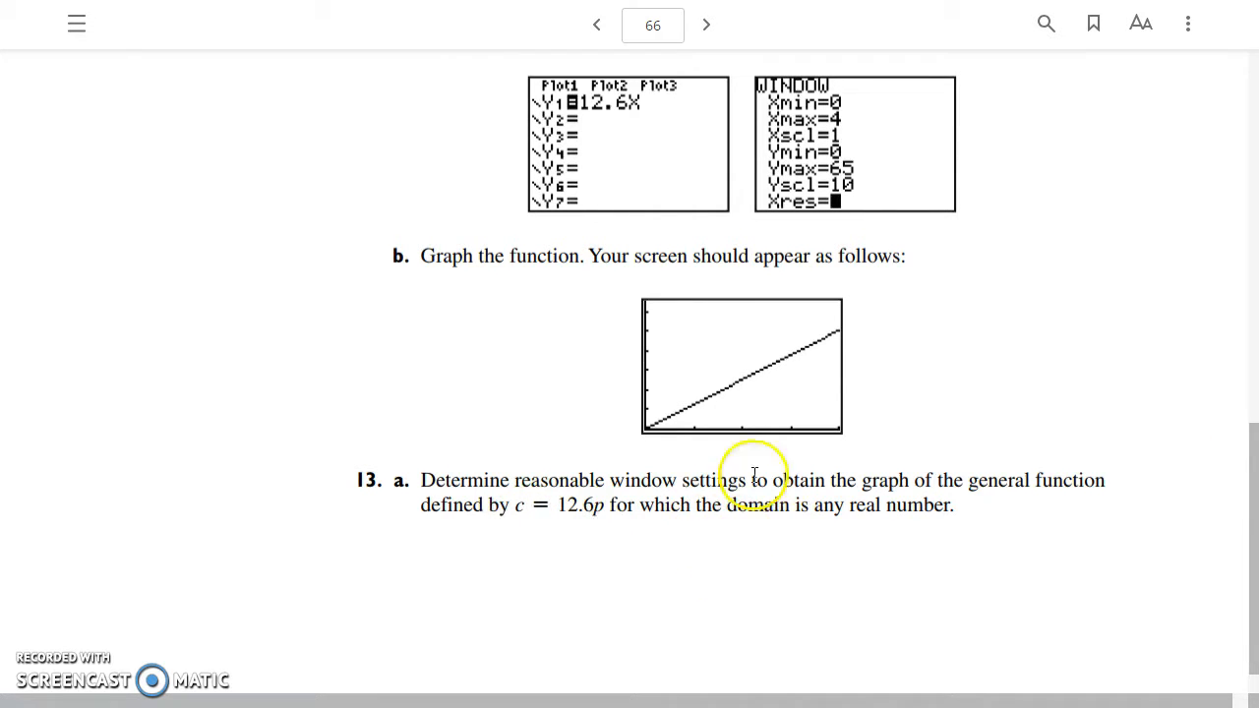
left_click(704, 25)
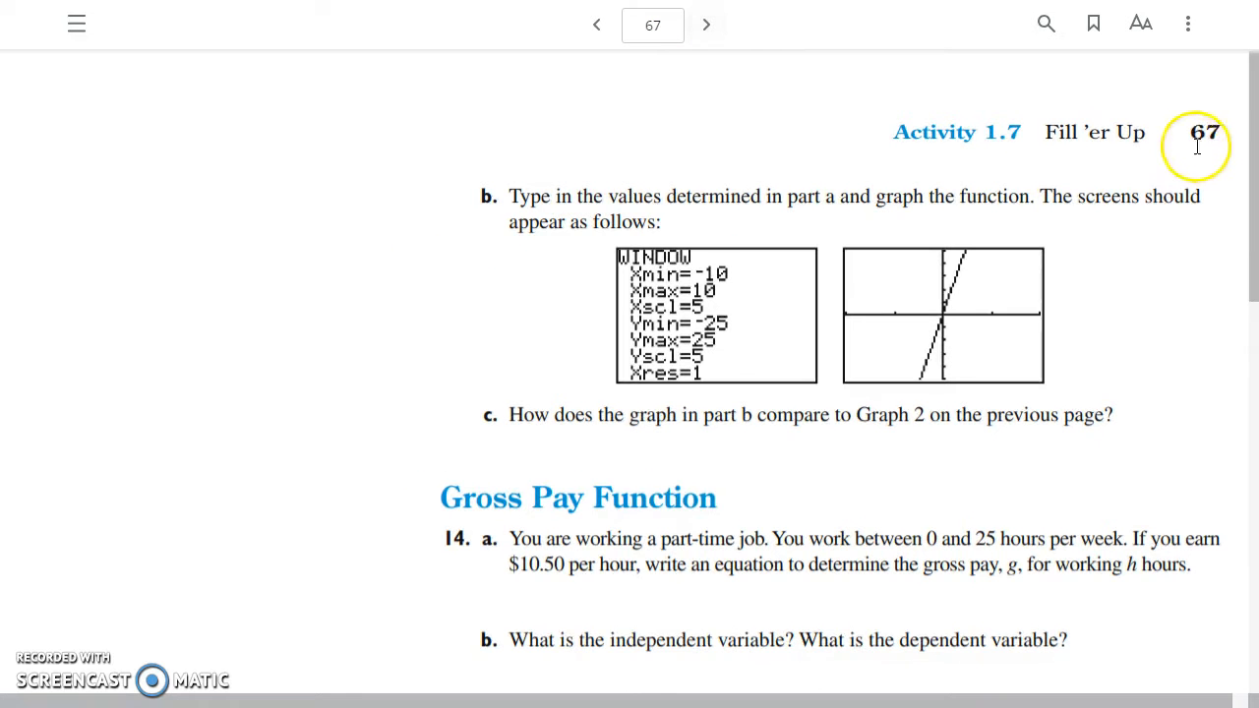
scroll(1251, 160, "down", 1)
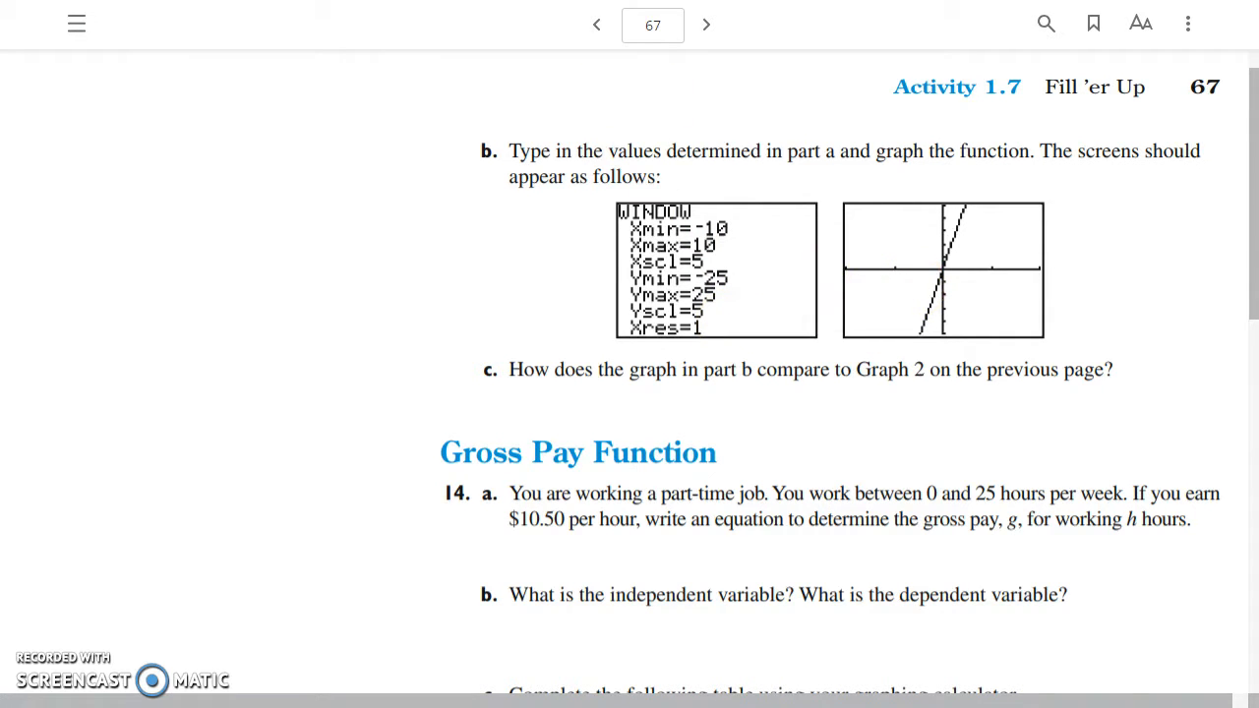
Step: Return to Desmos and set the graph's x-axis range to −10 through 10 with a step of 5
key("ctrl+Tab")
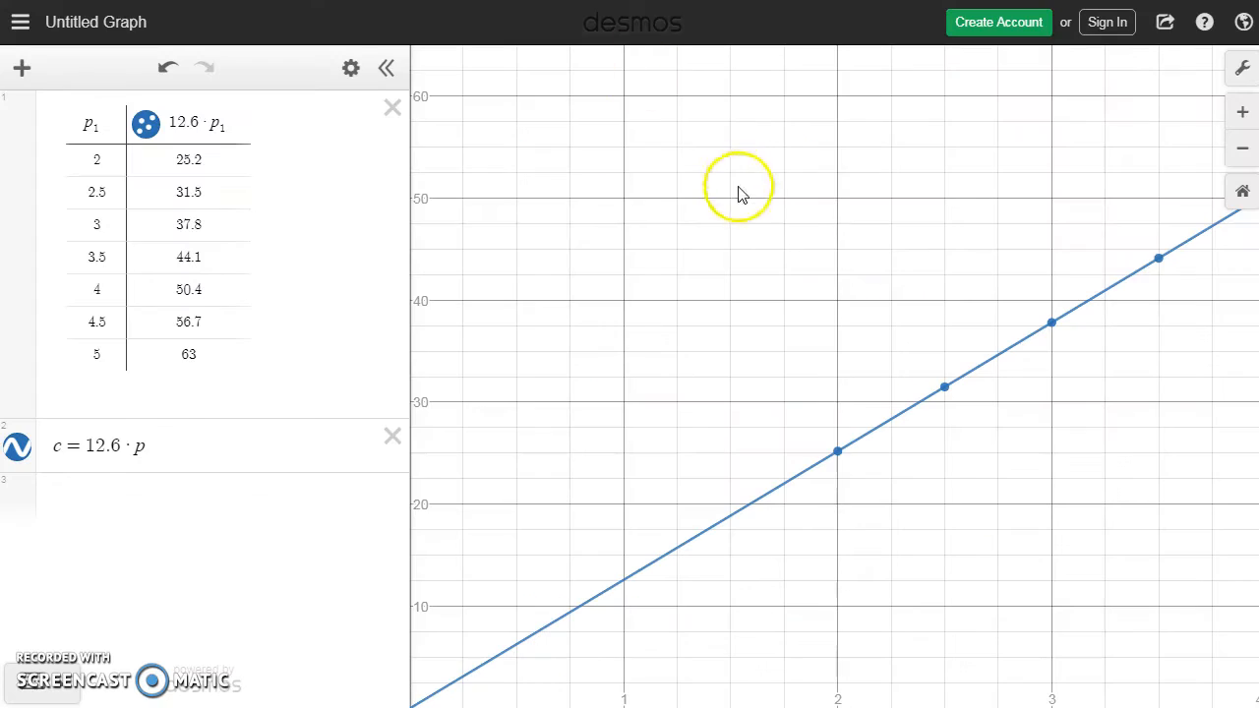
left_click(1237, 78)
left_click(952, 266)
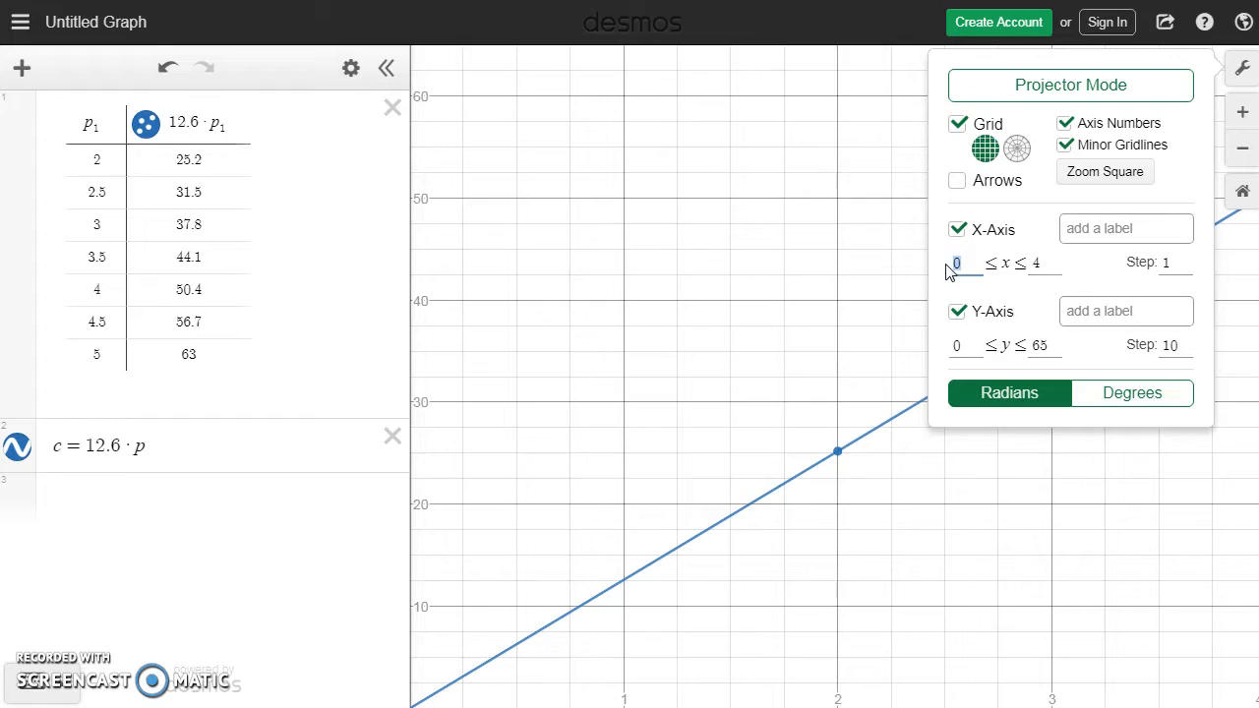
key("Tab")
key("Tab")
key("Tab")
key("Tab")
key("Tab")
double_click(952, 265)
type("-10")
key("Tab")
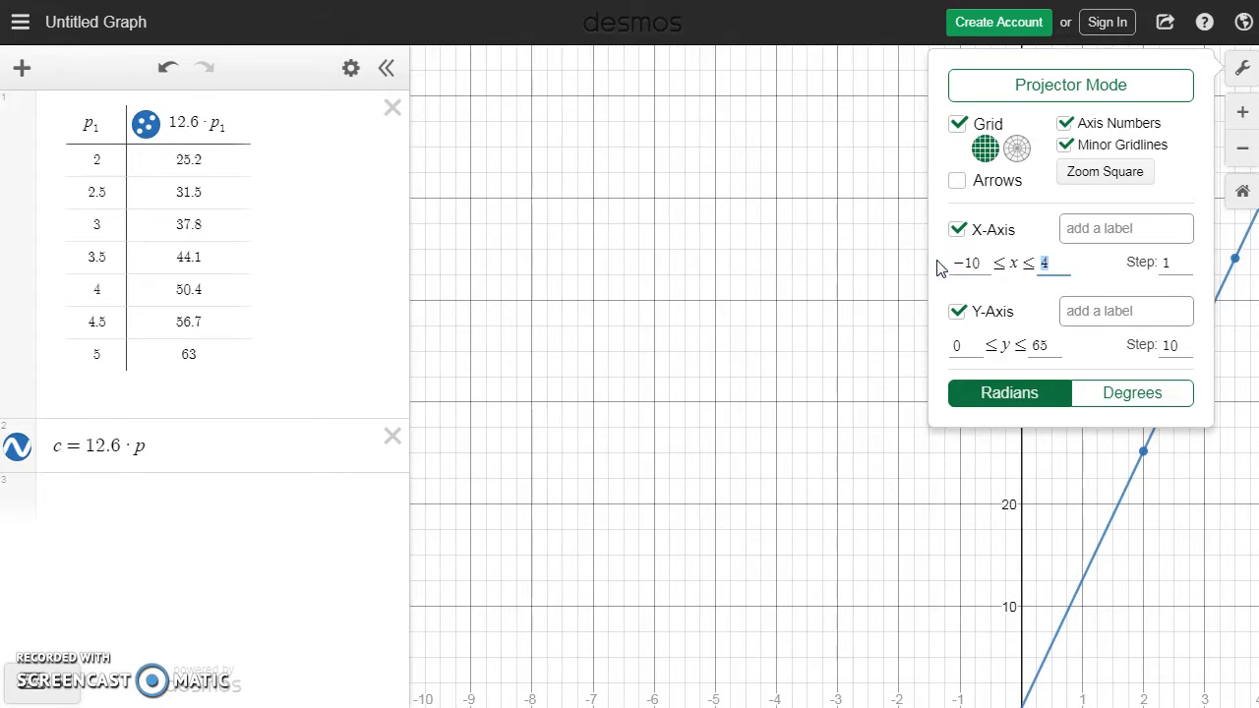
type("10")
key("Tab")
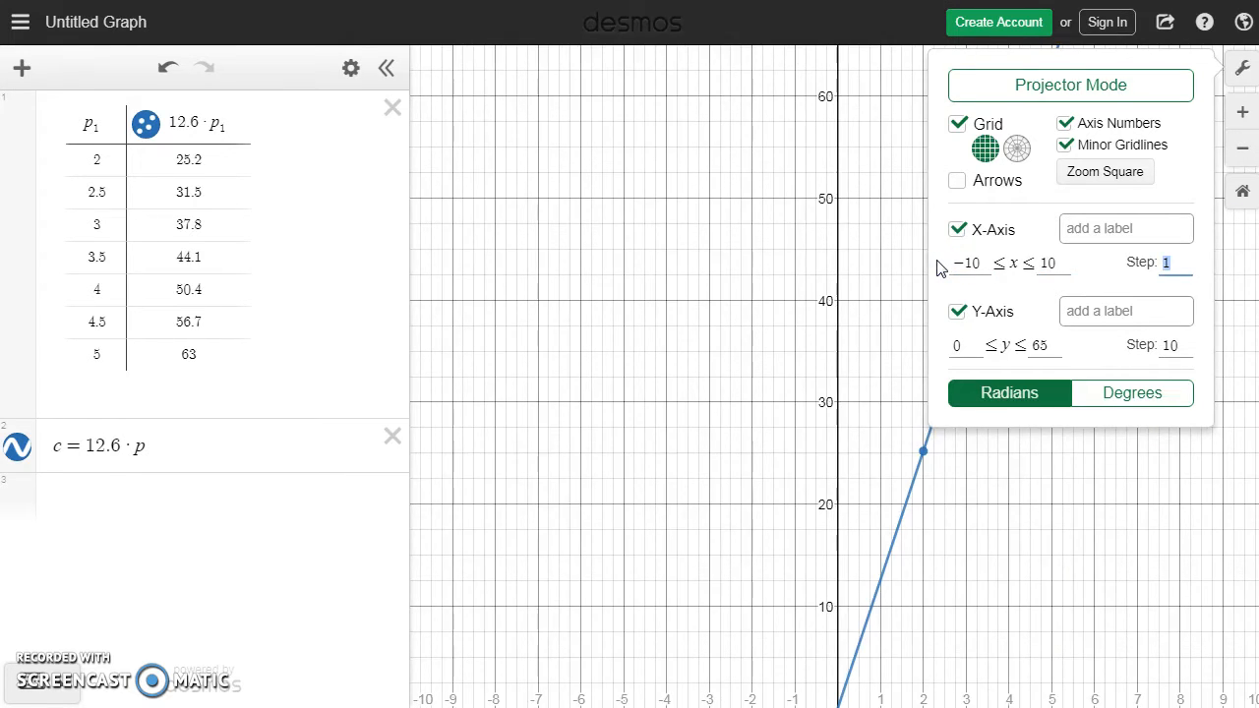
type("5")
Step: Set the y-axis range to −25 through 25 with a step of 5 and close the graph settings
key("Tab")
key("Tab")
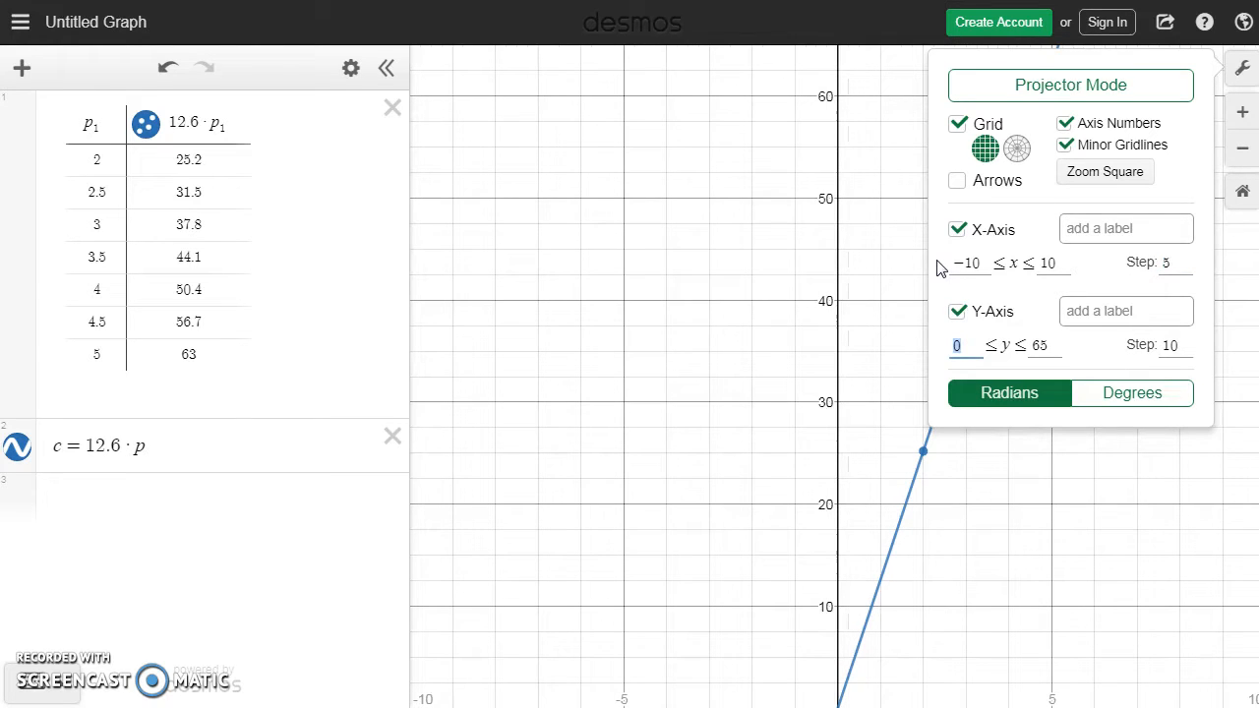
type("-25")
key("Tab")
type("25")
key("Tab")
type("5")
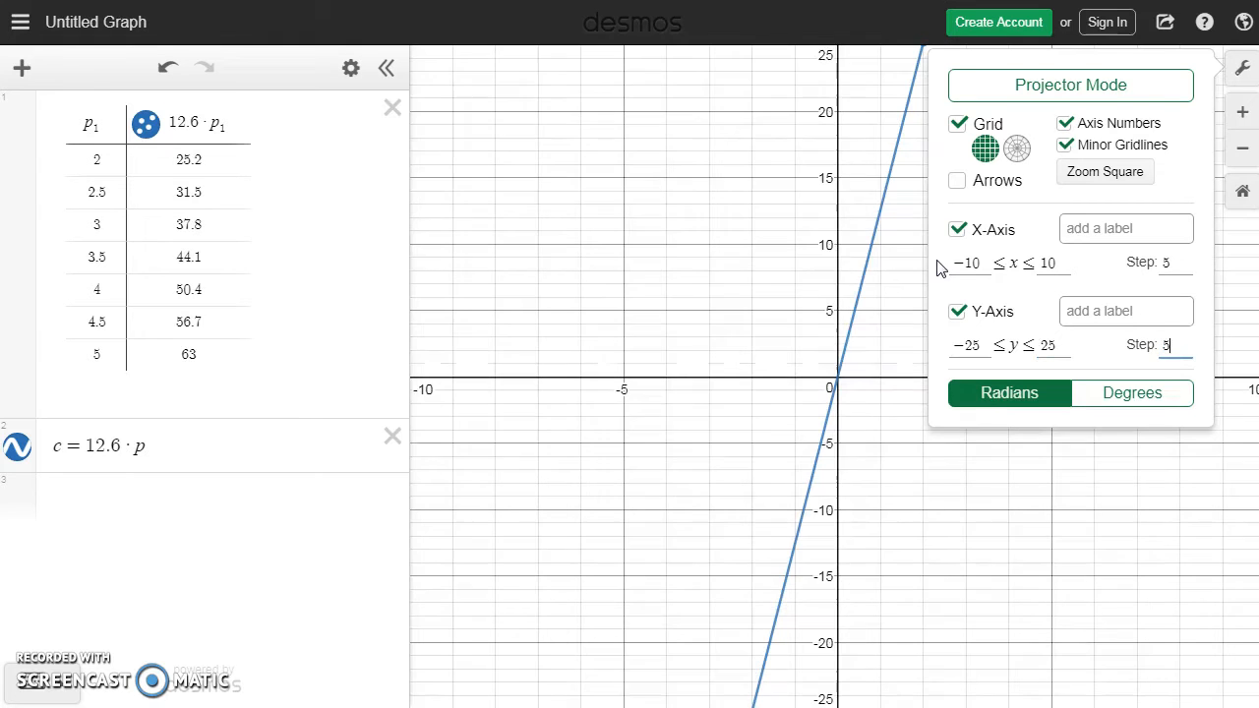
left_click(758, 300)
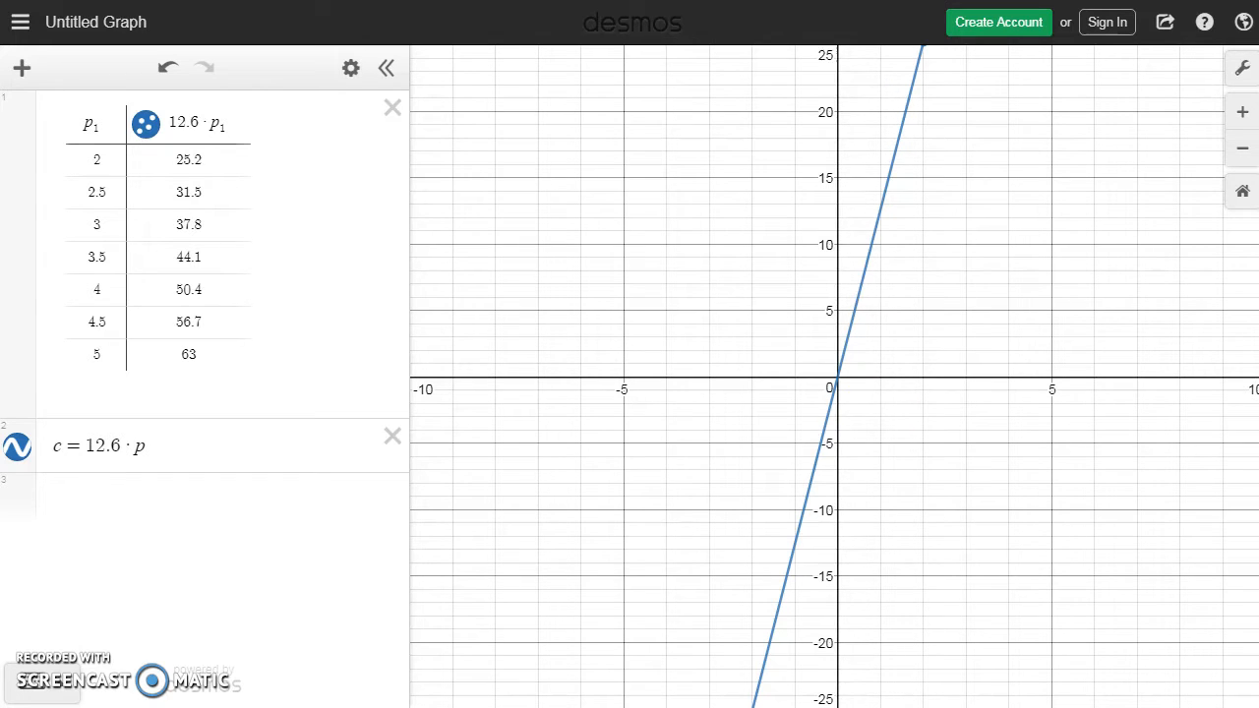
Step: Read the Gross Pay Function problem 14 on page 67 of the textbook and return to Desmos
key("ctrl+Tab")
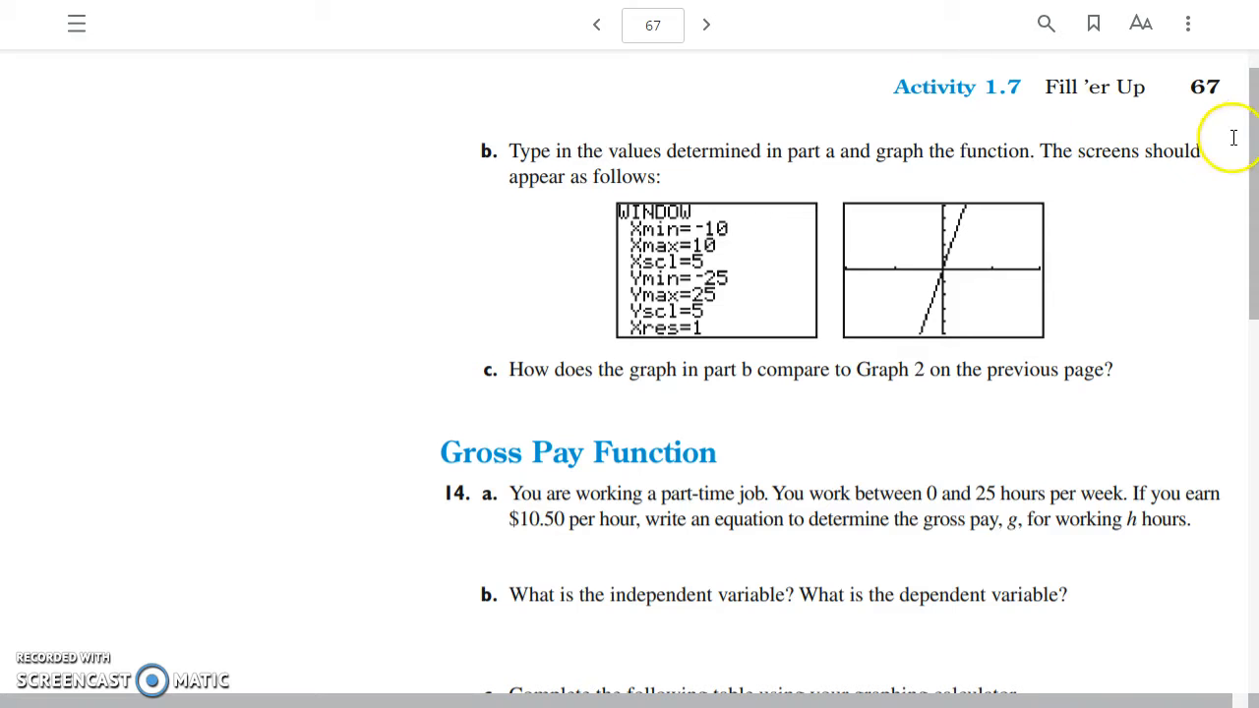
left_click_drag(1250, 153, 1236, 288)
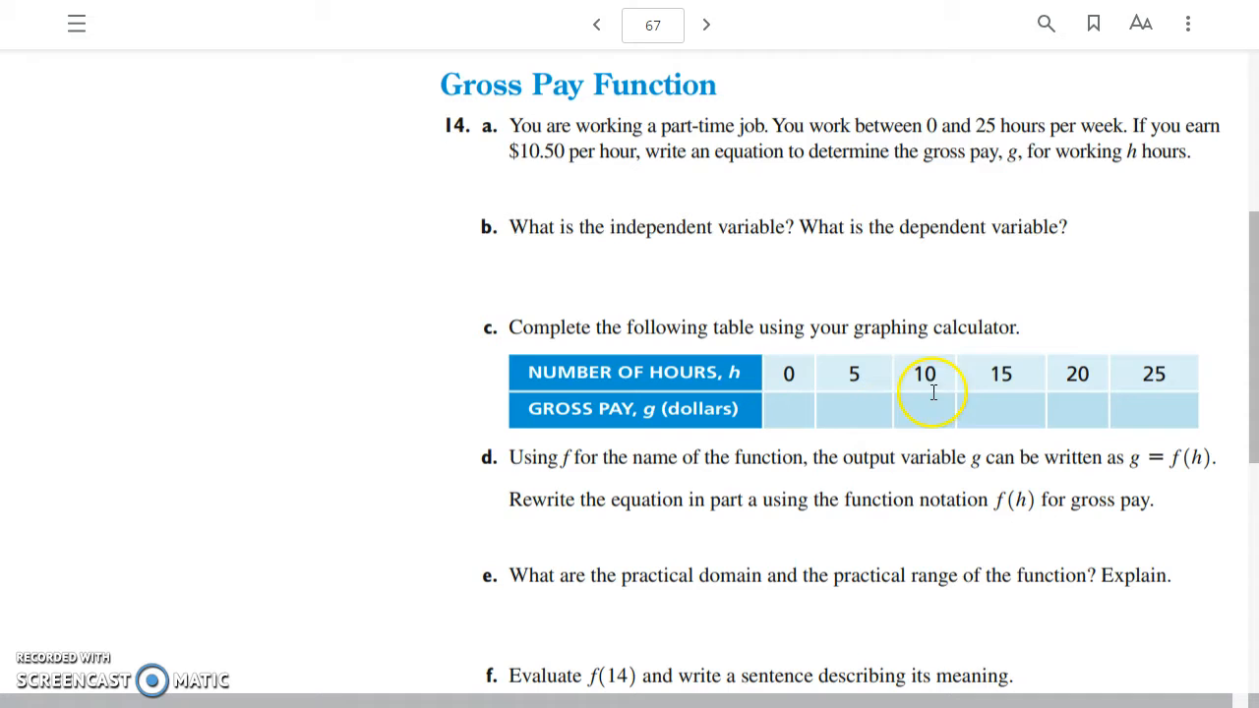
key("ctrl+Tab")
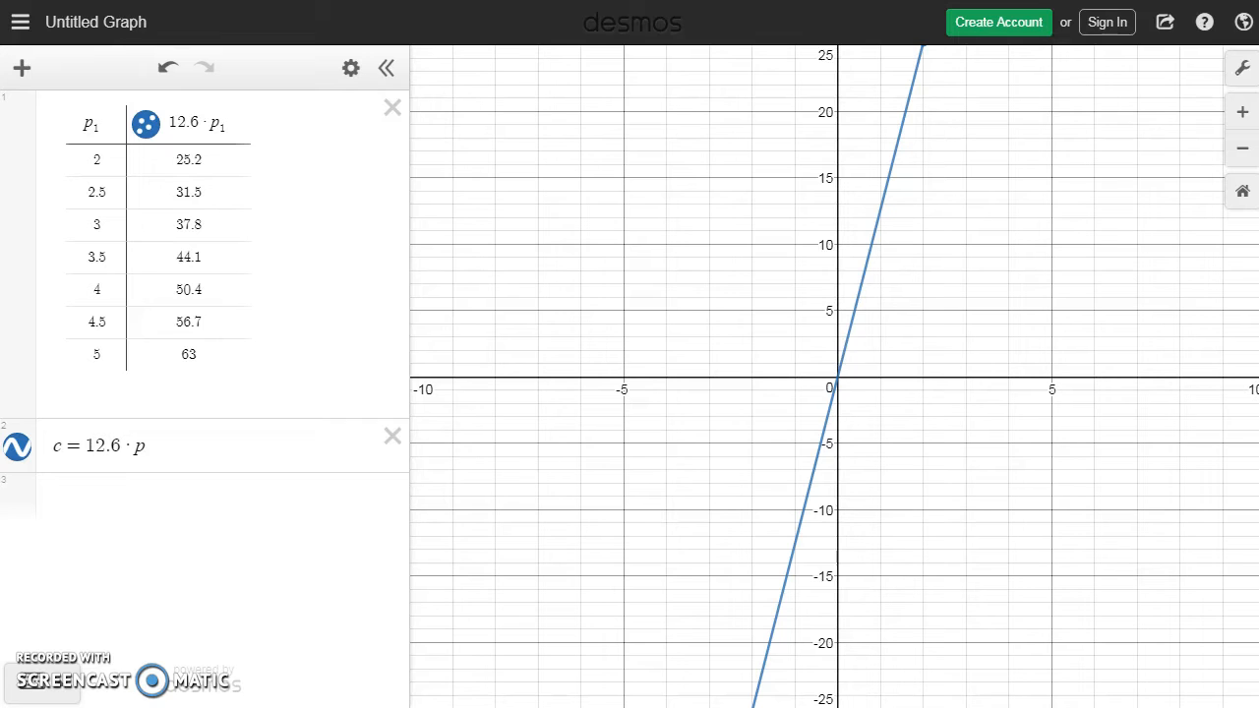
Step: Hide the line and the table's points, and delete both the c = 12.6·p expression and the table
left_click(18, 447)
left_click(147, 125)
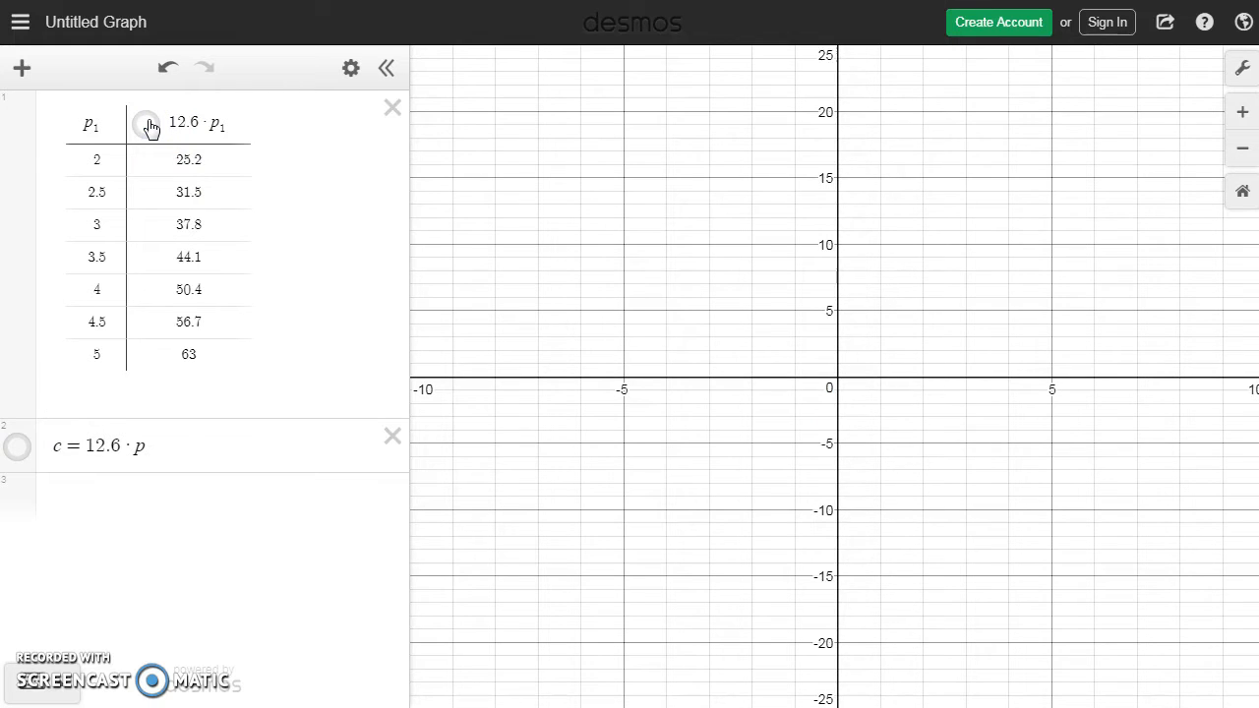
left_click(393, 438)
left_click(393, 109)
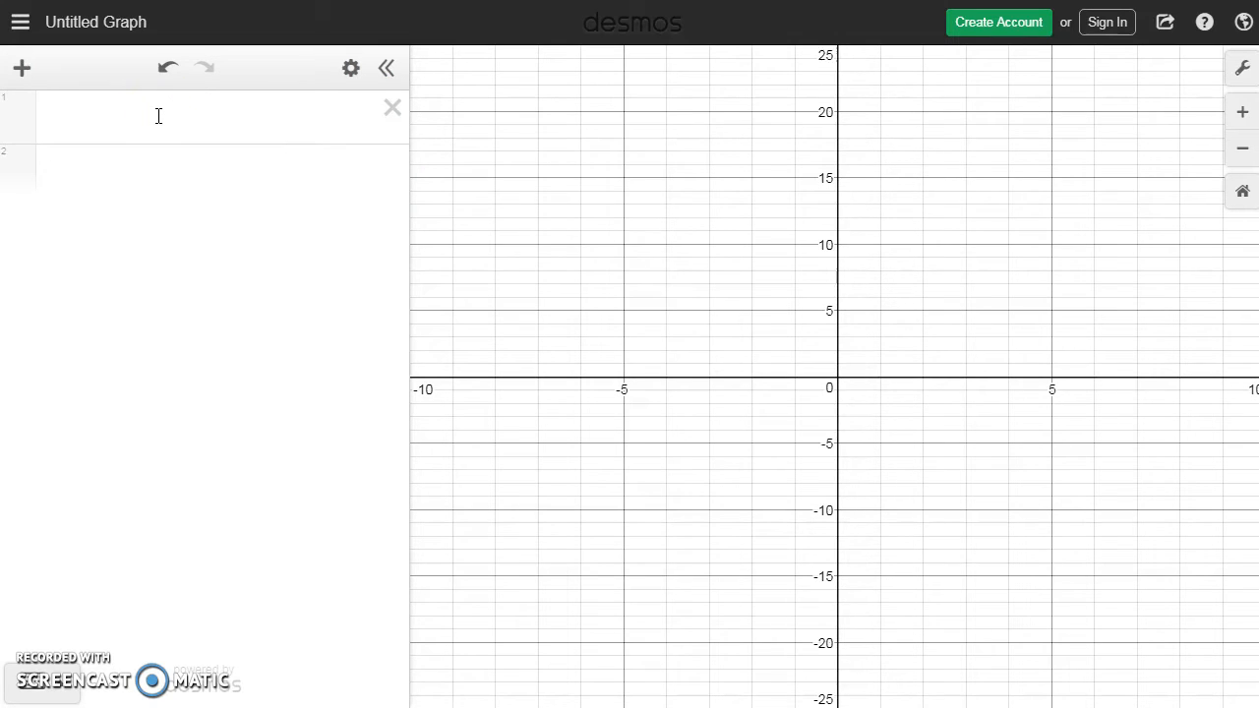
Step: Insert a new table and rename its input column from x₁ to h₁
left_click(17, 65)
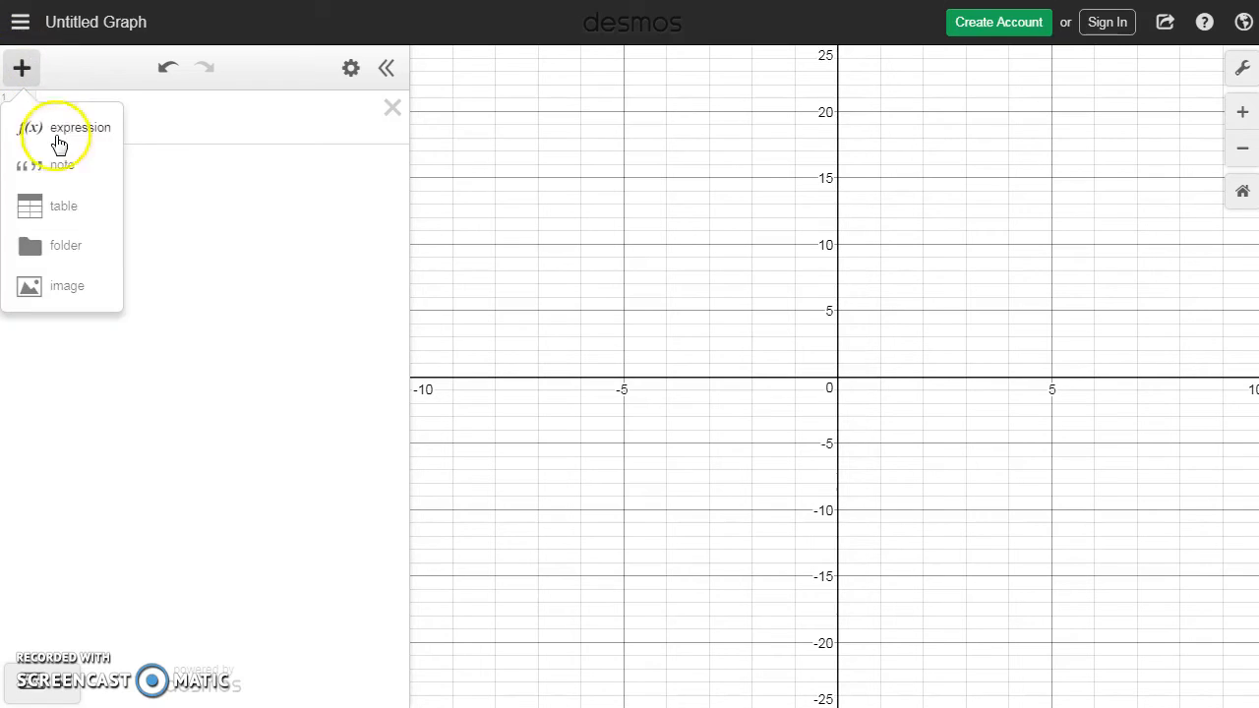
left_click(64, 207)
left_click(87, 122)
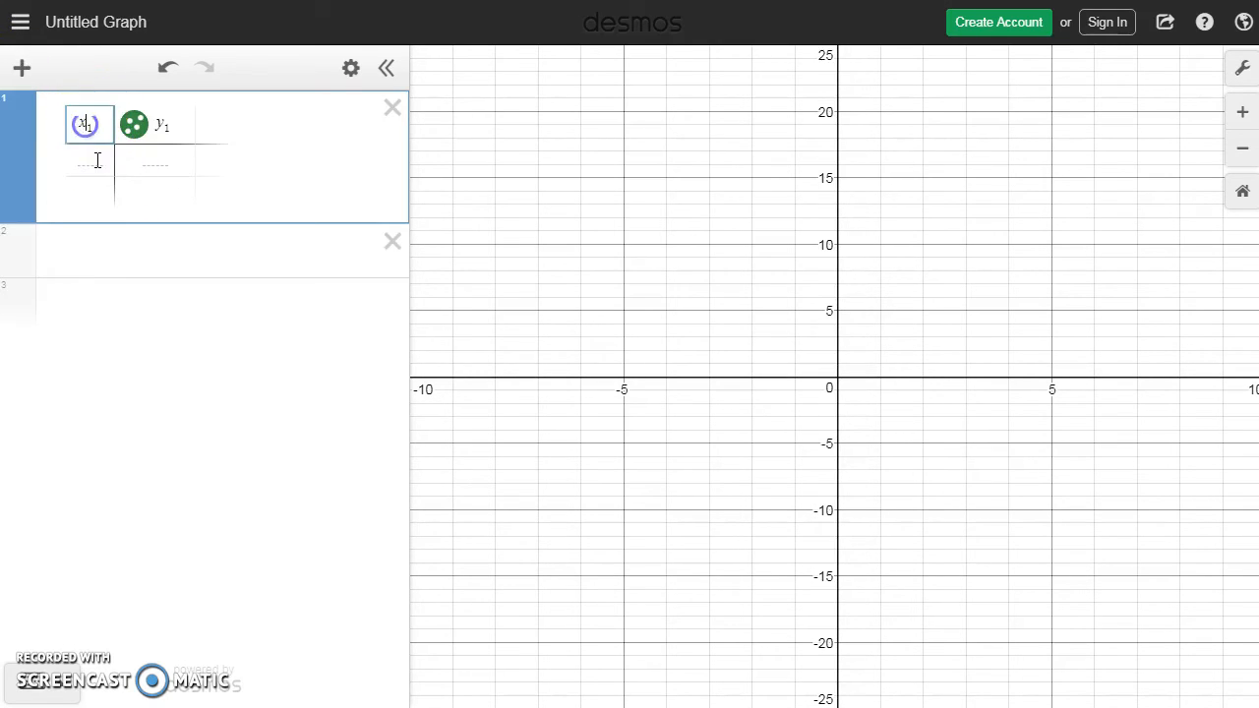
key("BackSpace")
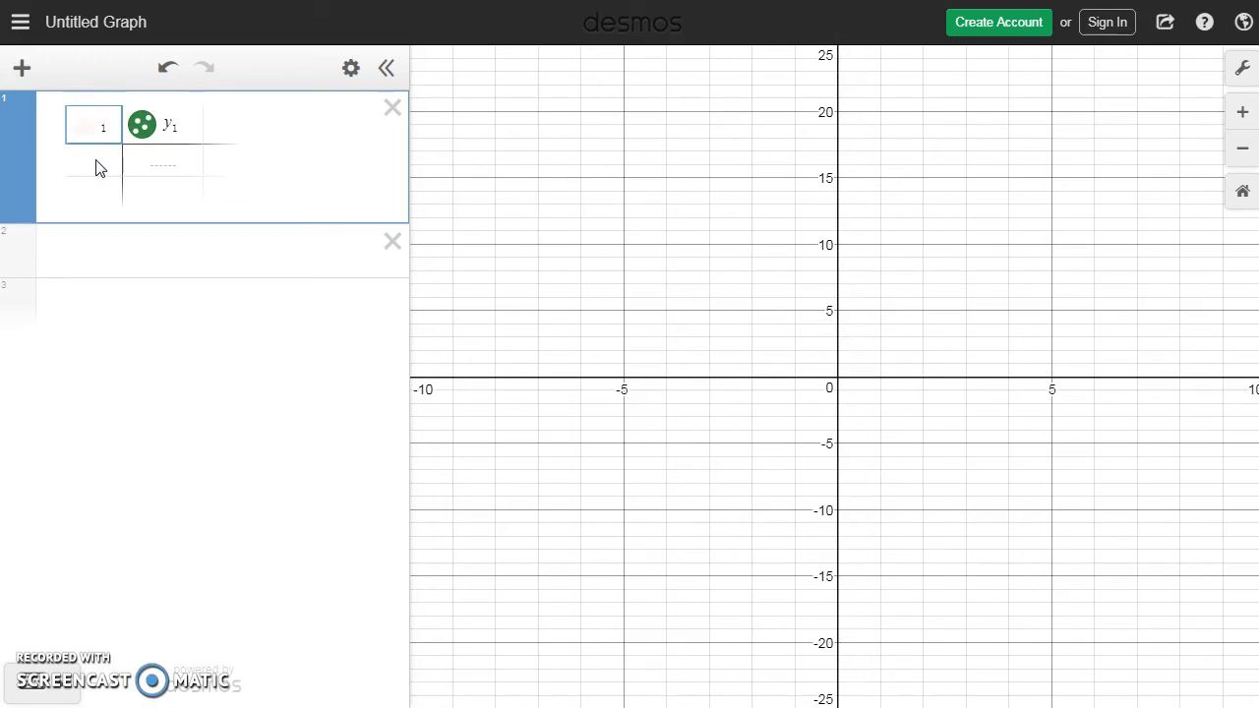
type("h")
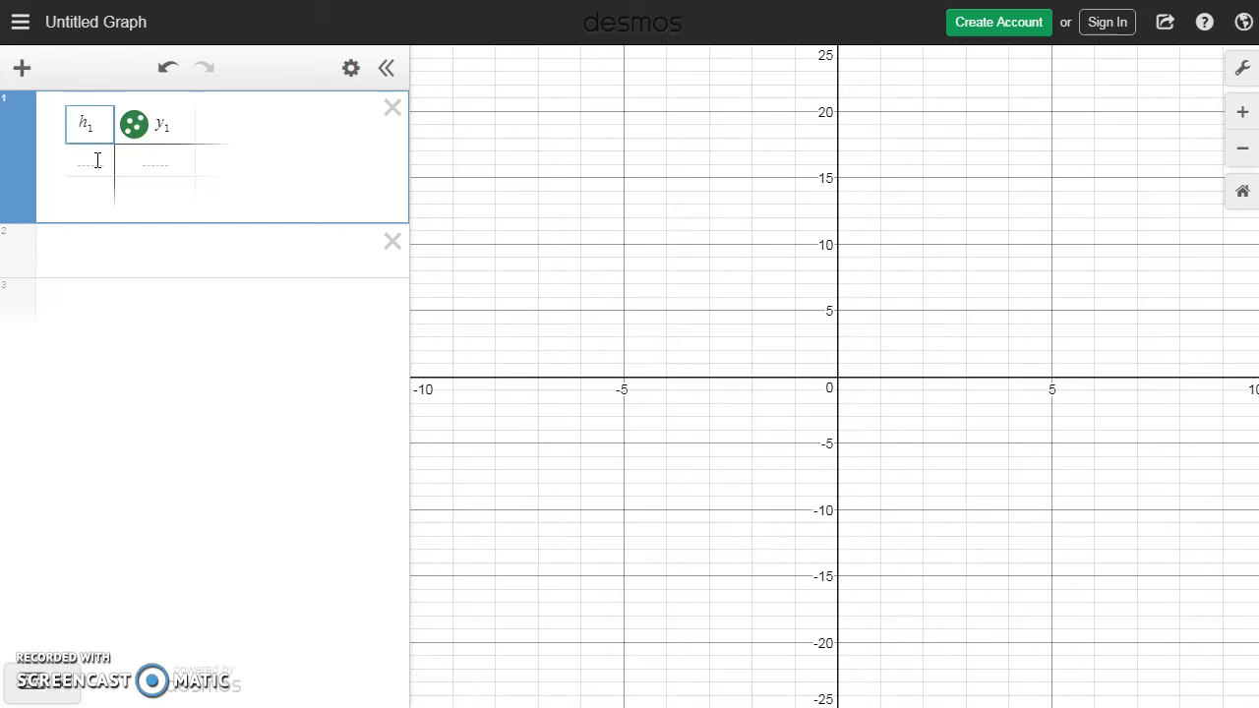
Step: Replace the y₁ column heading of the table with the gross pay formula 10.5·h₁
left_click(160, 127)
double_click(160, 126)
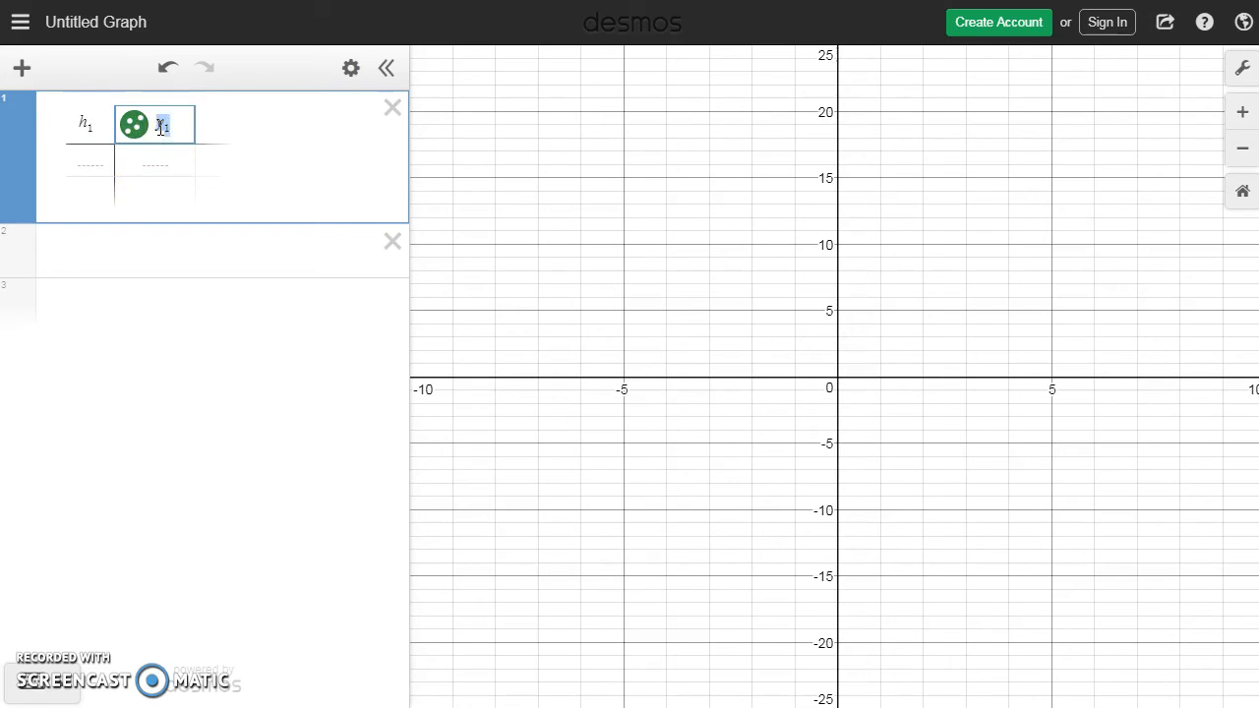
type("10.5")
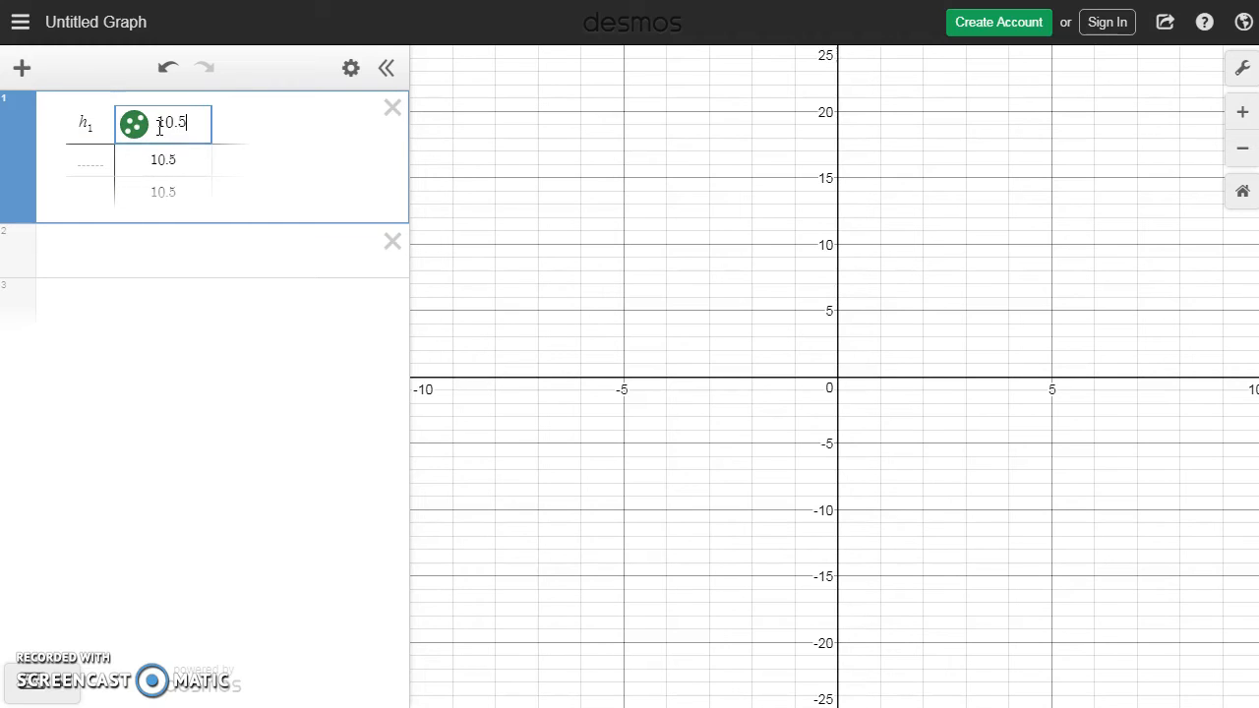
type("*h1")
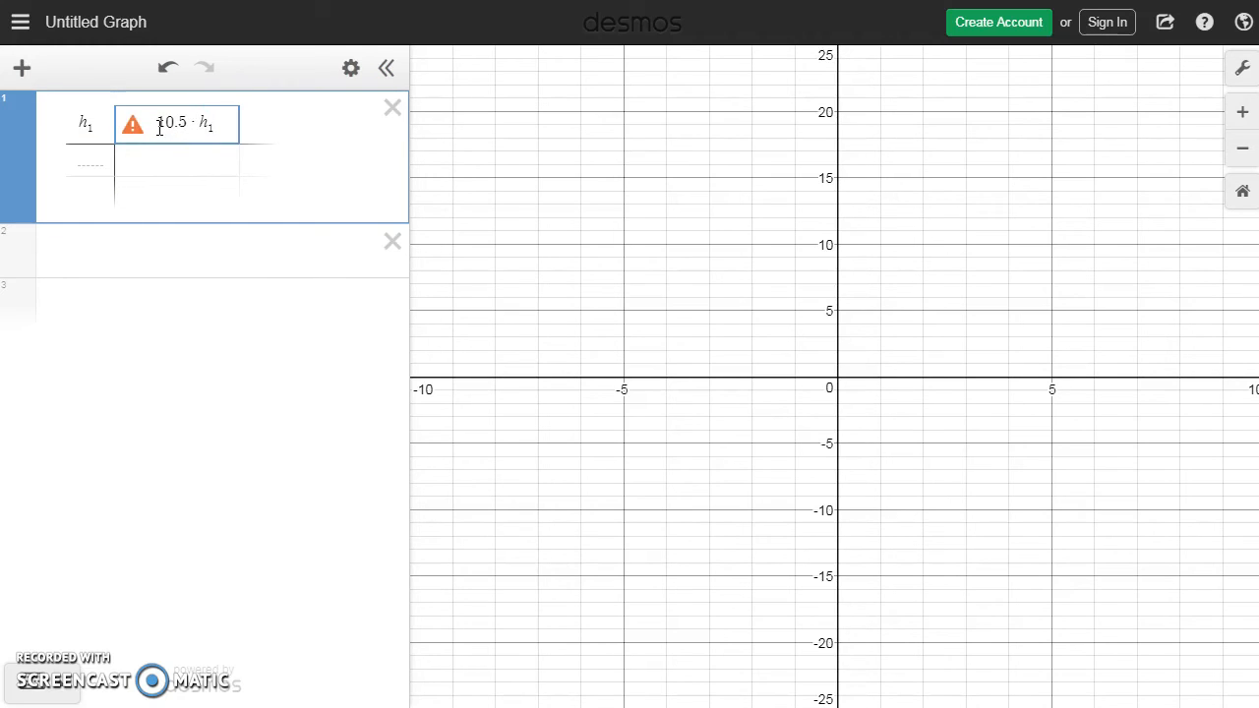
Step: Fill the h₁ column with the input values 0, 5, 10, 15, 20 and 25
left_click(98, 159)
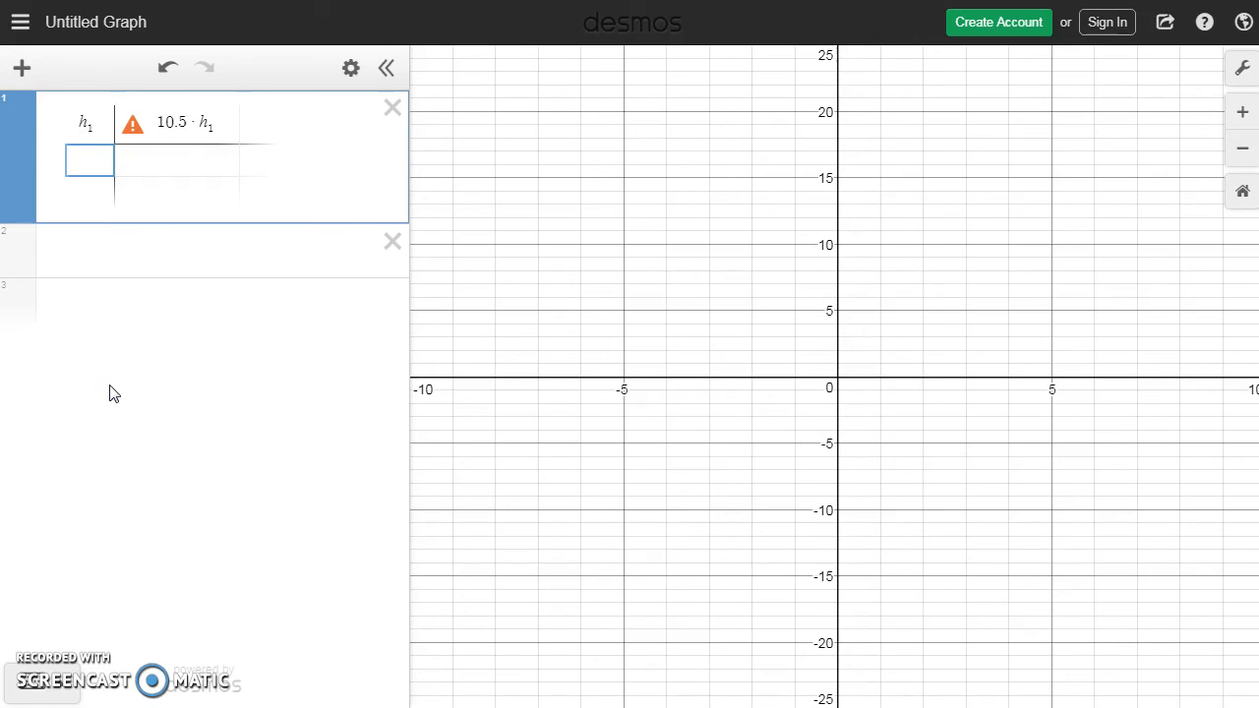
type("0")
key("Return")
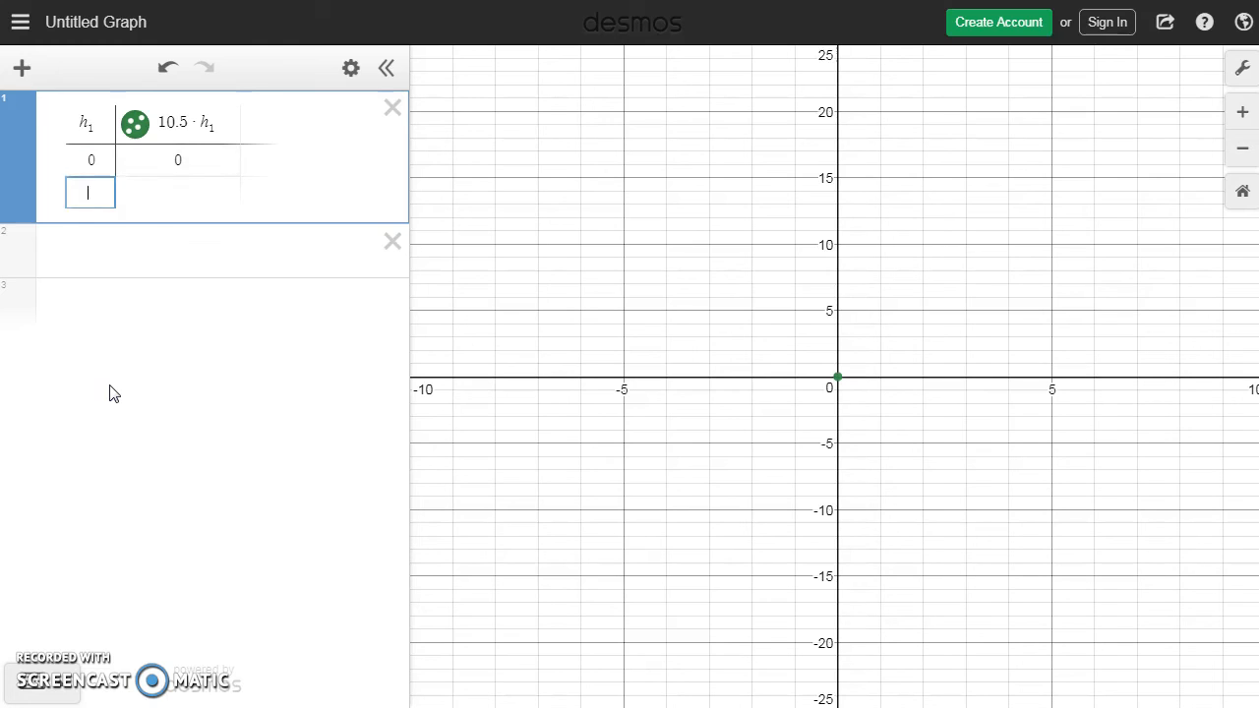
type("5")
key("Return")
type("10")
key("Return")
type("15")
key("Return")
type("20")
key("Return")
type("25")
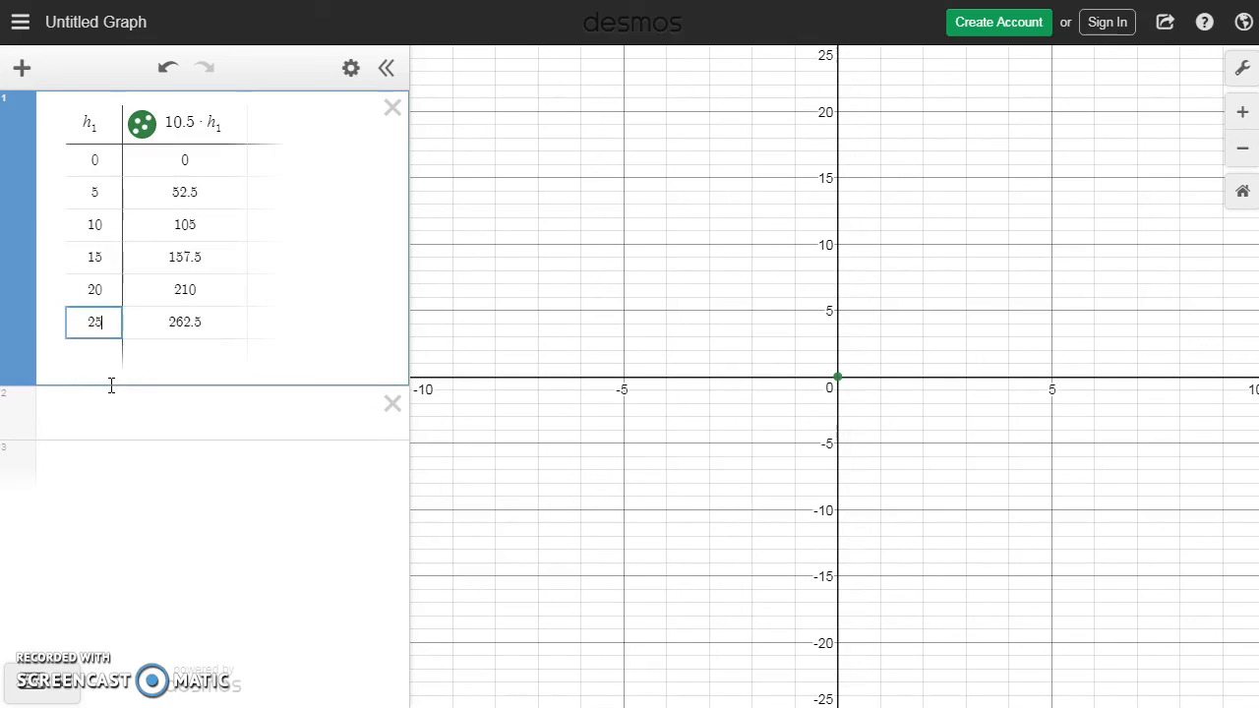